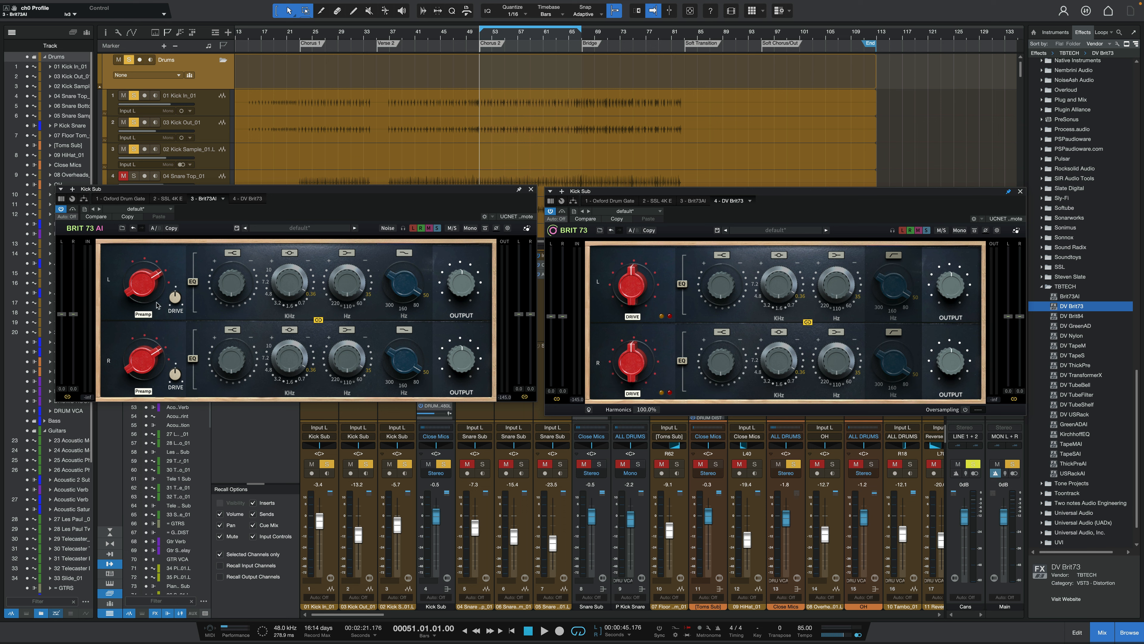
# Step: Try the Noise amount, Low Freq Saturation and Retro DAW switches in the DV Brit73's extra settings, restore both switches and close the settings
pyautogui.moveTo(157, 305)
pyautogui.mouseDown()
pyautogui.moveTo(157, 326)
pyautogui.moveTo(158, 298)
pyautogui.mouseUp()
pyautogui.moveTo(633, 284); pyautogui.dragTo(633, 280)
pyautogui.click(589, 410)
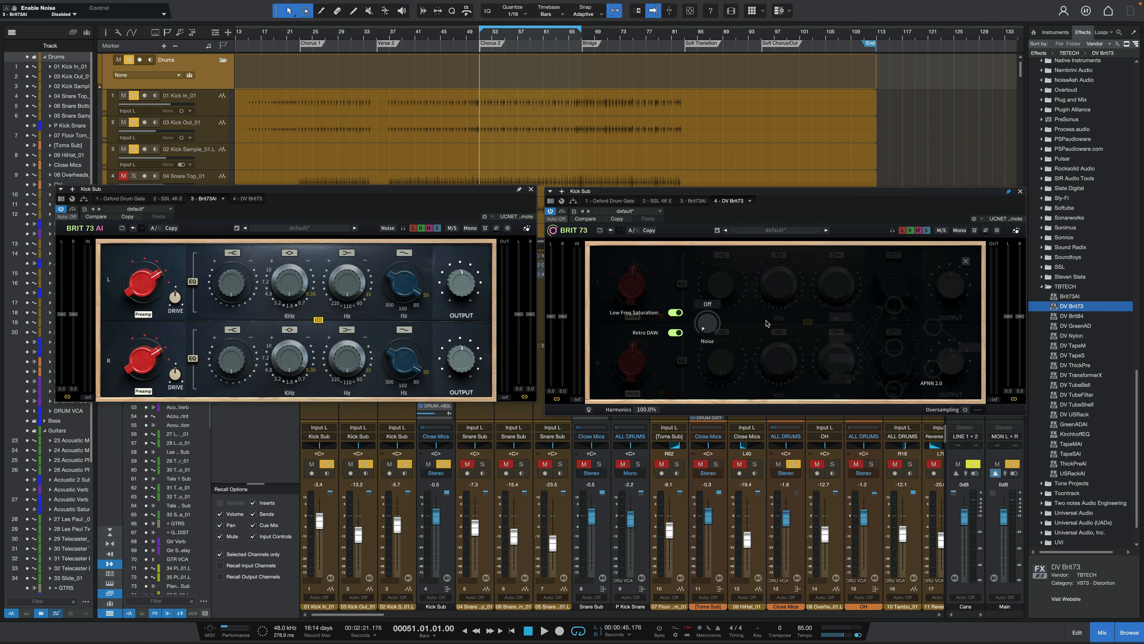
pyautogui.moveTo(709, 330); pyautogui.dragTo(716, 374)
pyautogui.click(673, 312)
pyautogui.click(673, 313)
pyautogui.click(675, 333)
pyautogui.click(675, 333)
pyautogui.click(589, 410)
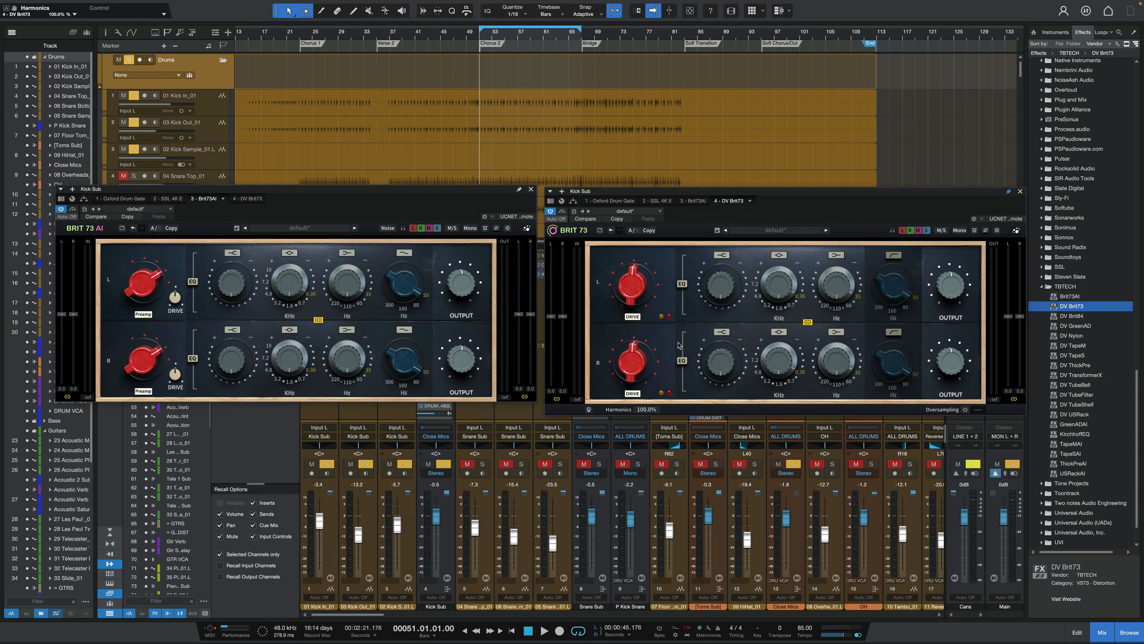
# Step: Bypass the Brit73AI and audition the DV Brit73's left Drive at different amounts while the kick plays
pyautogui.click(662, 317)
pyautogui.click(72, 209)
pyautogui.press('space')
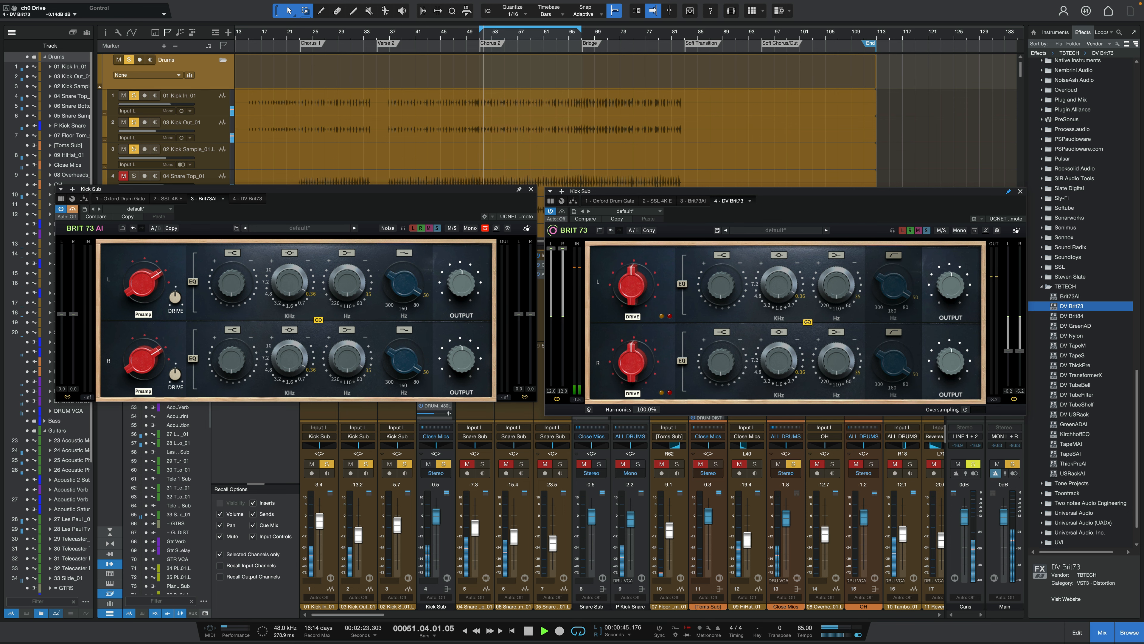
pyautogui.moveTo(633, 291); pyautogui.dragTo(634, 287)
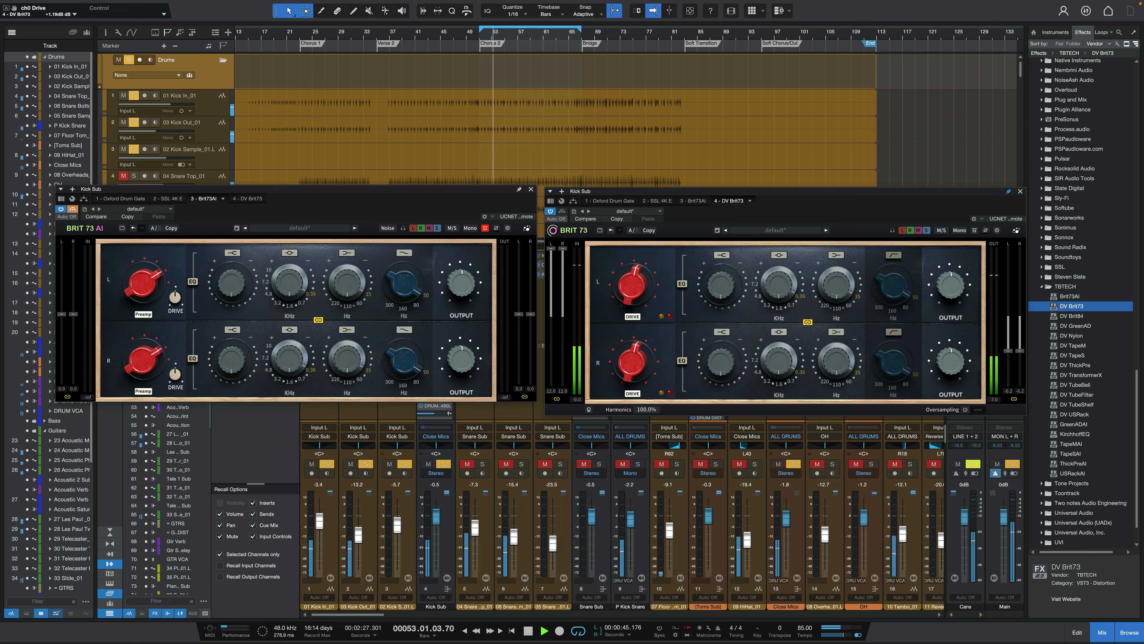
pyautogui.moveTo(623, 284)
pyautogui.mouseDown()
pyautogui.moveTo(622, 268)
pyautogui.moveTo(634, 291)
pyautogui.mouseUp()
pyautogui.press('space')
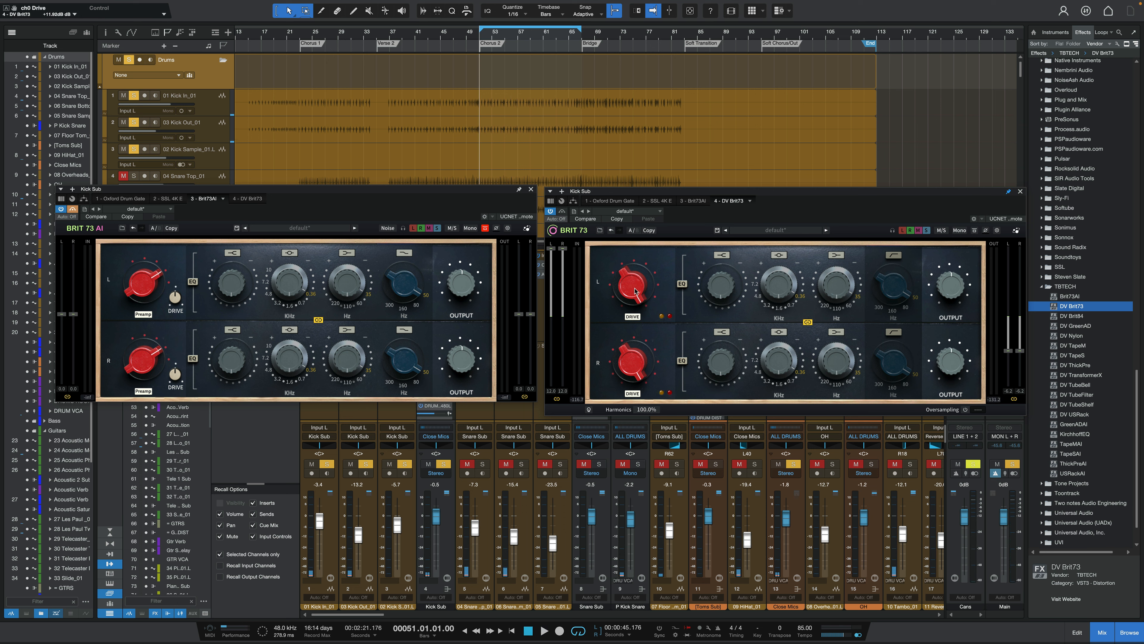
pyautogui.moveTo(634, 289); pyautogui.dragTo(634, 340)
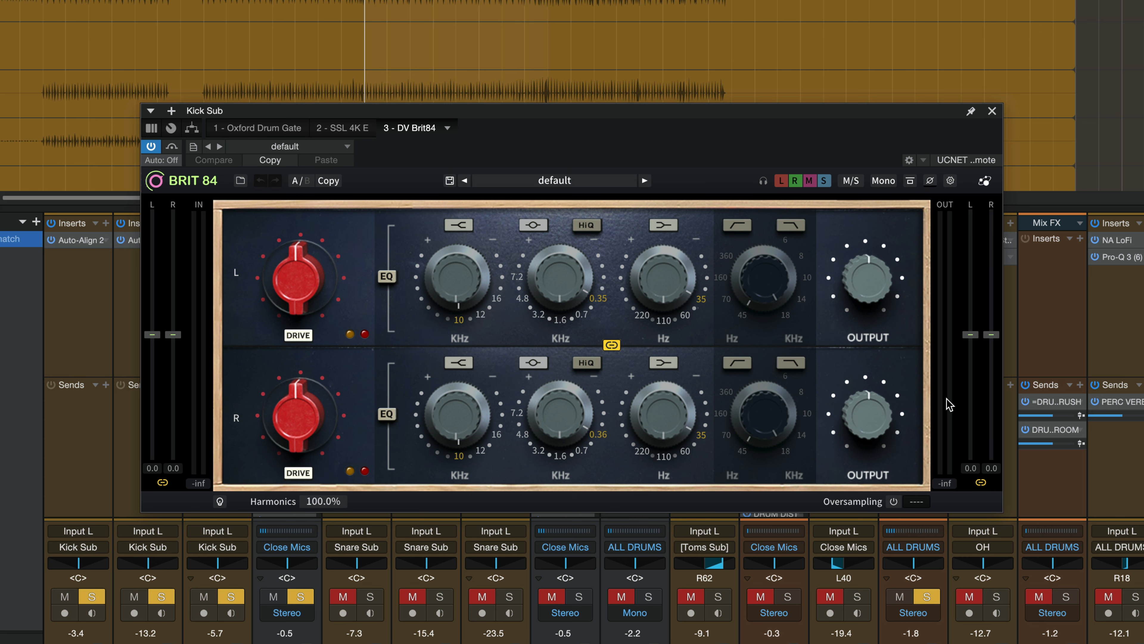
# Step: Play the Kick Sub, switch on the DV Brit84's EQ and set the low band frequency to 60 Hz
pyautogui.press('space')
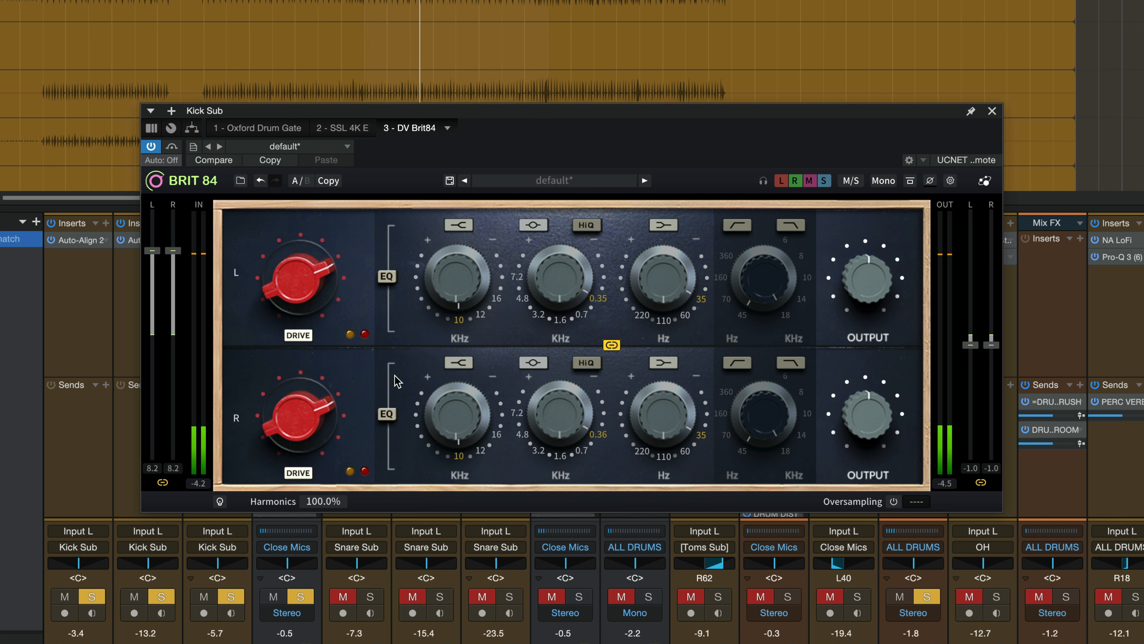
pyautogui.click(386, 276)
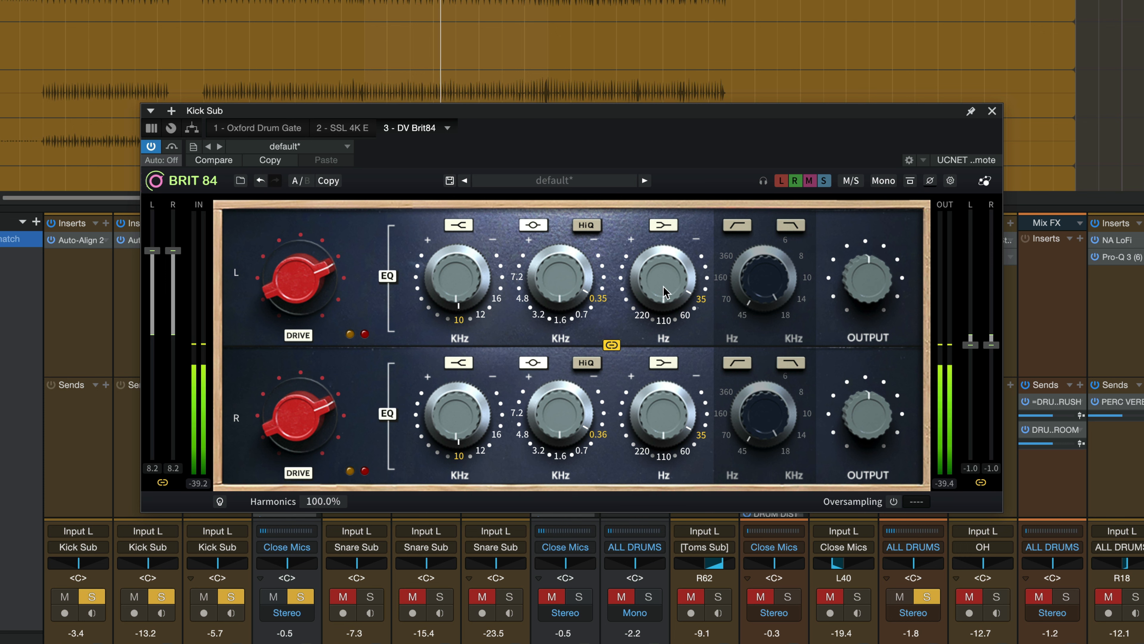
pyautogui.moveTo(688, 293); pyautogui.dragTo(661, 275)
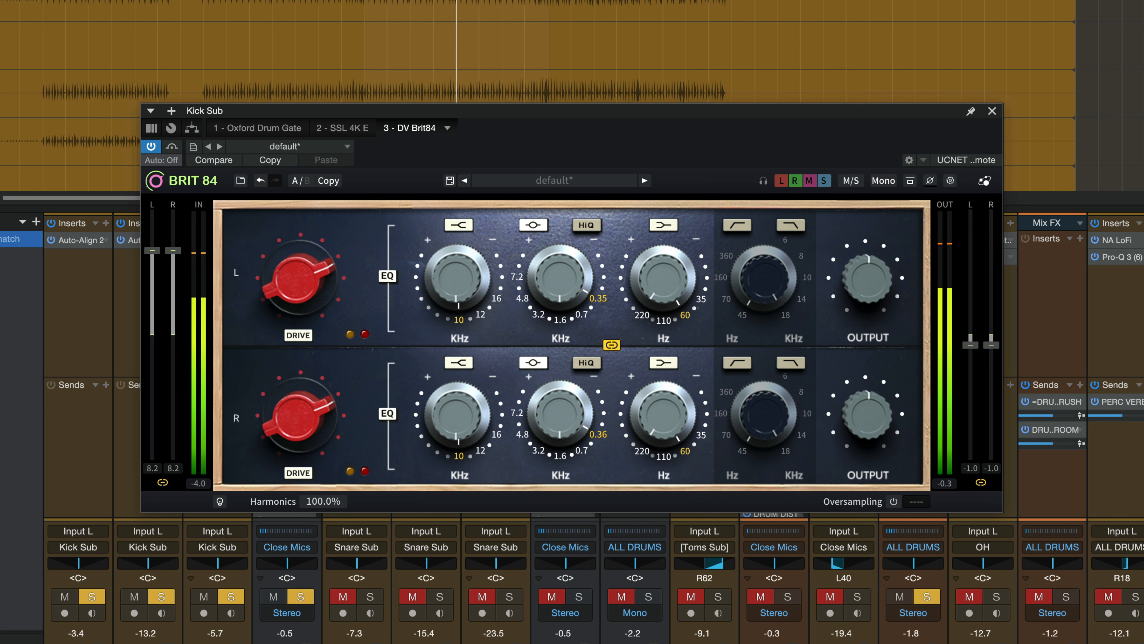
# Step: Engage the Brit84's high-pass filter at 45 Hz and its low-pass filter at 10 kHz
pyautogui.click(738, 225)
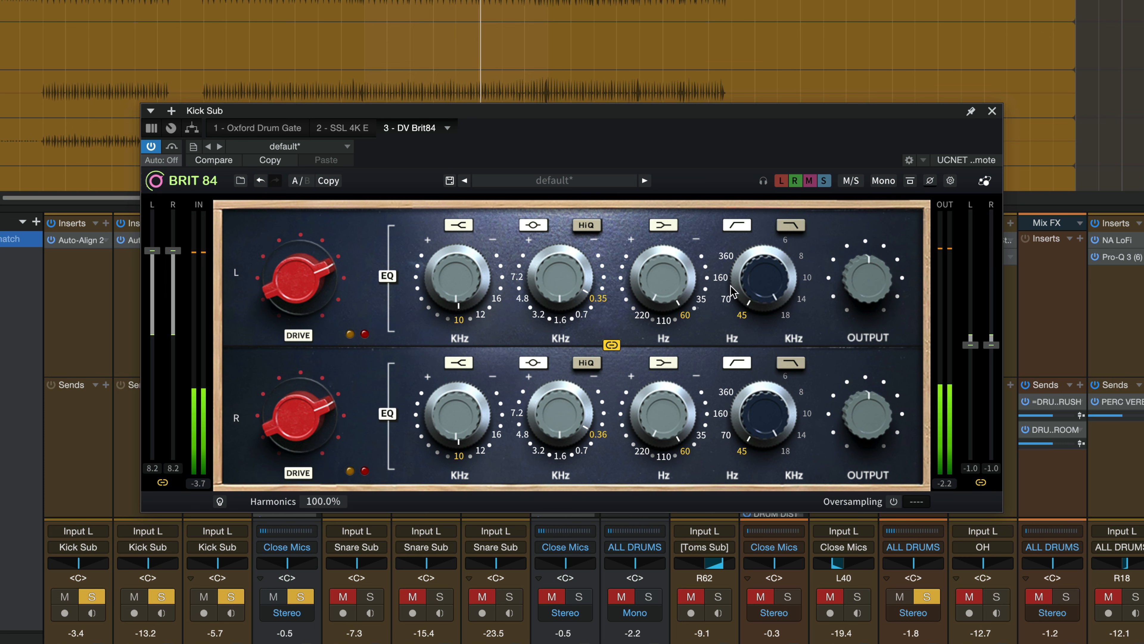
pyautogui.moveTo(738, 287); pyautogui.dragTo(738, 314)
pyautogui.click(783, 232)
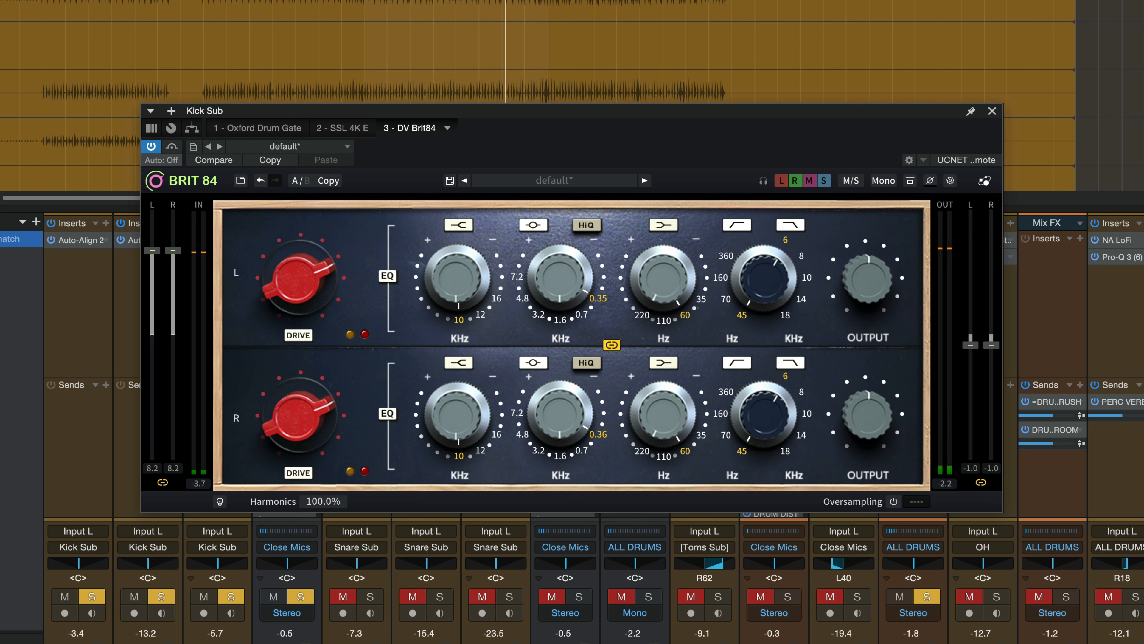
pyautogui.moveTo(768, 285); pyautogui.dragTo(769, 271)
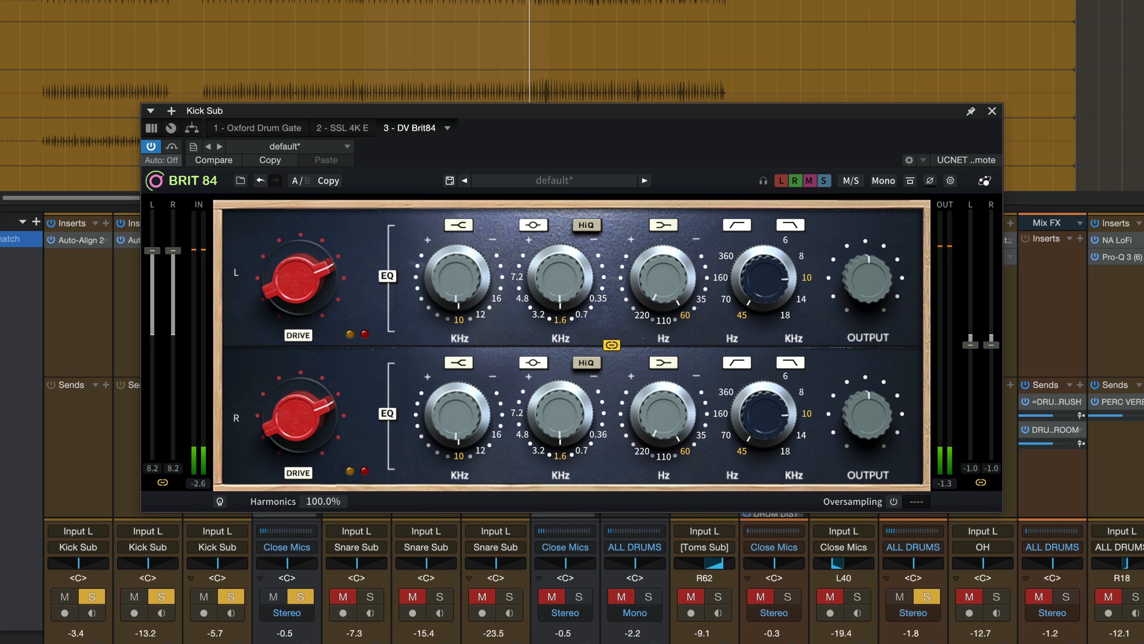
# Step: Set the Brit84's mid band frequency to 0.7 kHz and its high band frequency to 16 kHz
pyautogui.moveTo(533, 284); pyautogui.dragTo(559, 285)
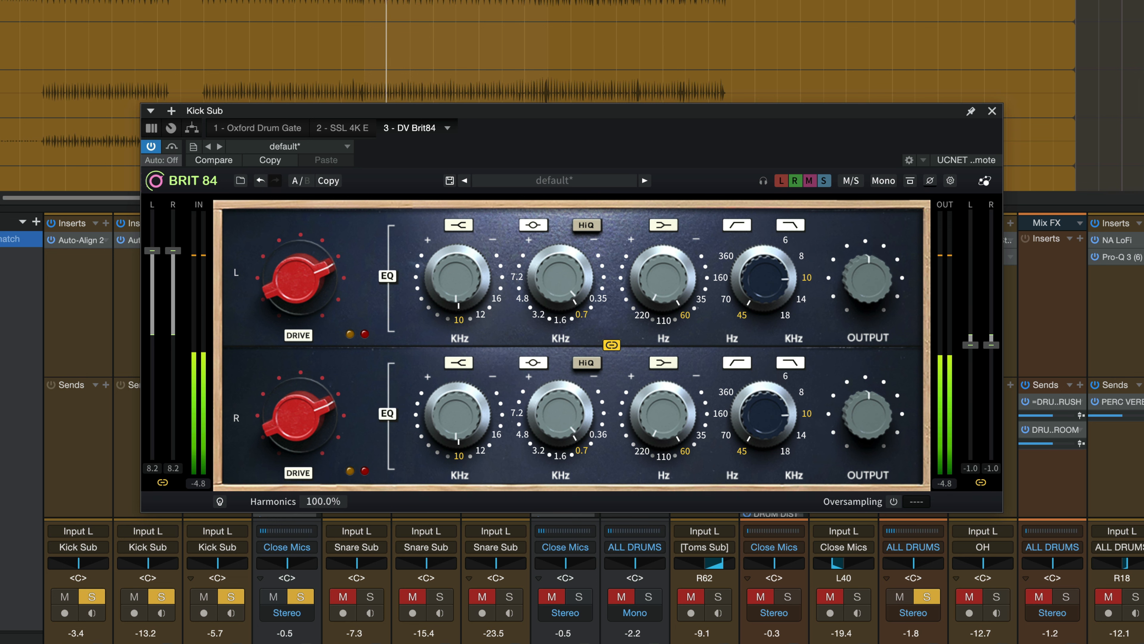
pyautogui.moveTo(453, 308); pyautogui.dragTo(456, 258)
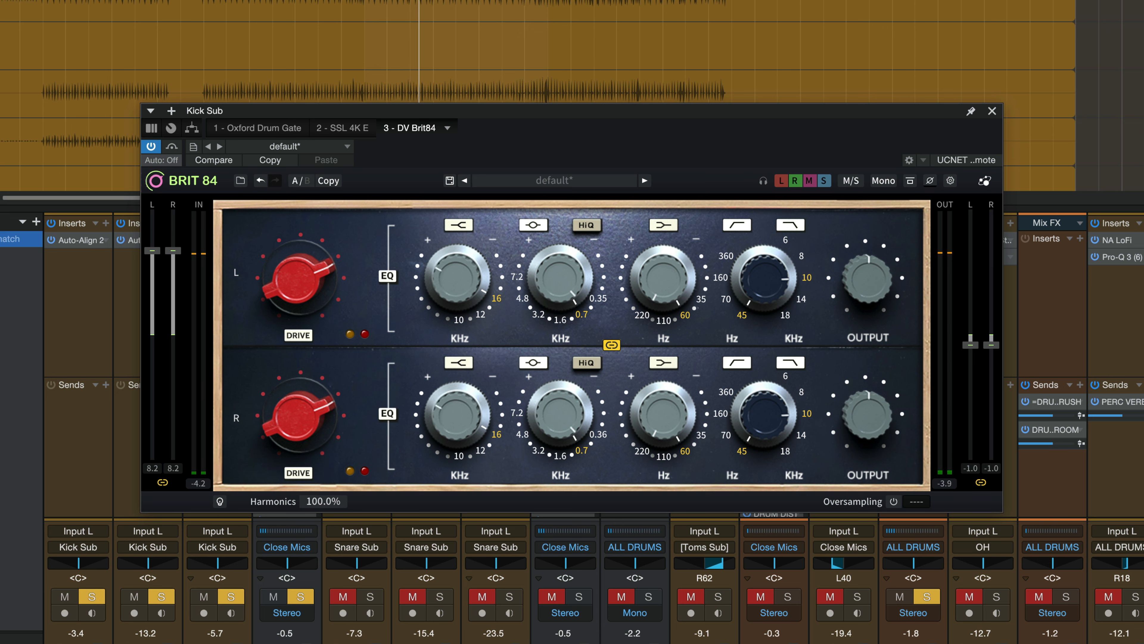
# Step: Compare the Kick Sub with the Brit84's EQ off and on during playback, leaving the EQ on
pyautogui.click(387, 276)
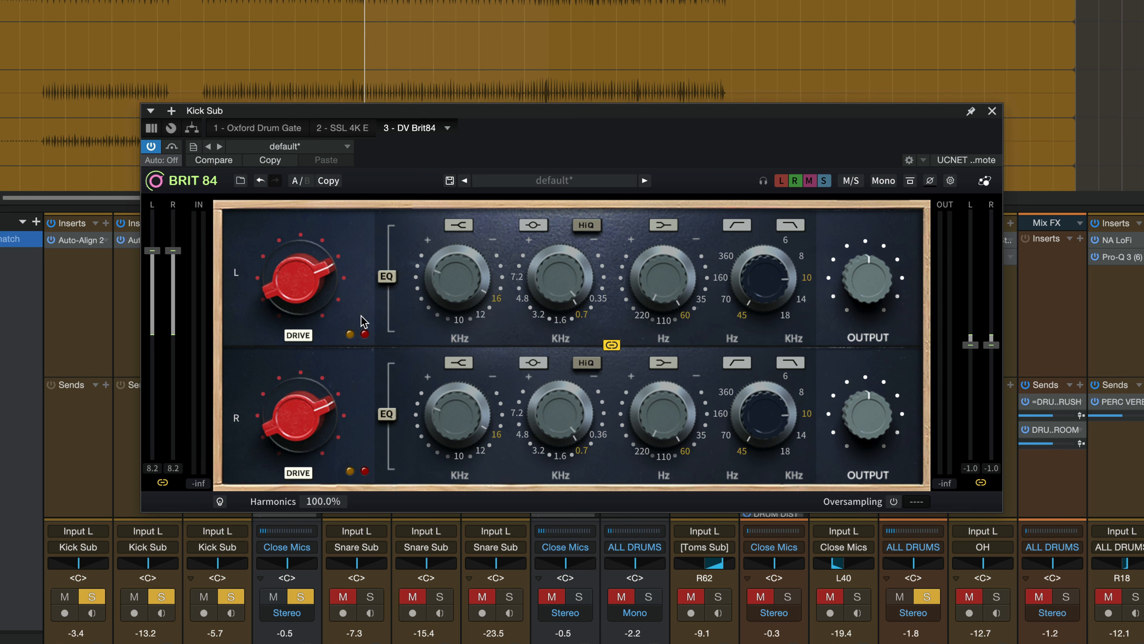
pyautogui.click(298, 473)
pyautogui.press('space')
pyautogui.press('space')
pyautogui.click(304, 336)
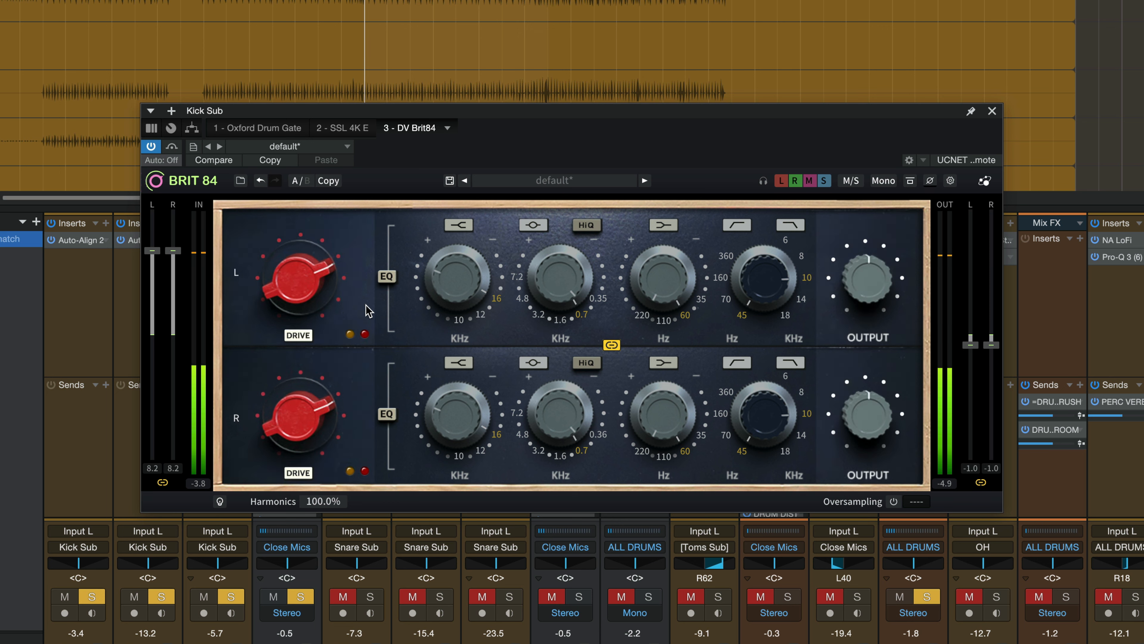
pyautogui.click(386, 277)
pyautogui.press('space')
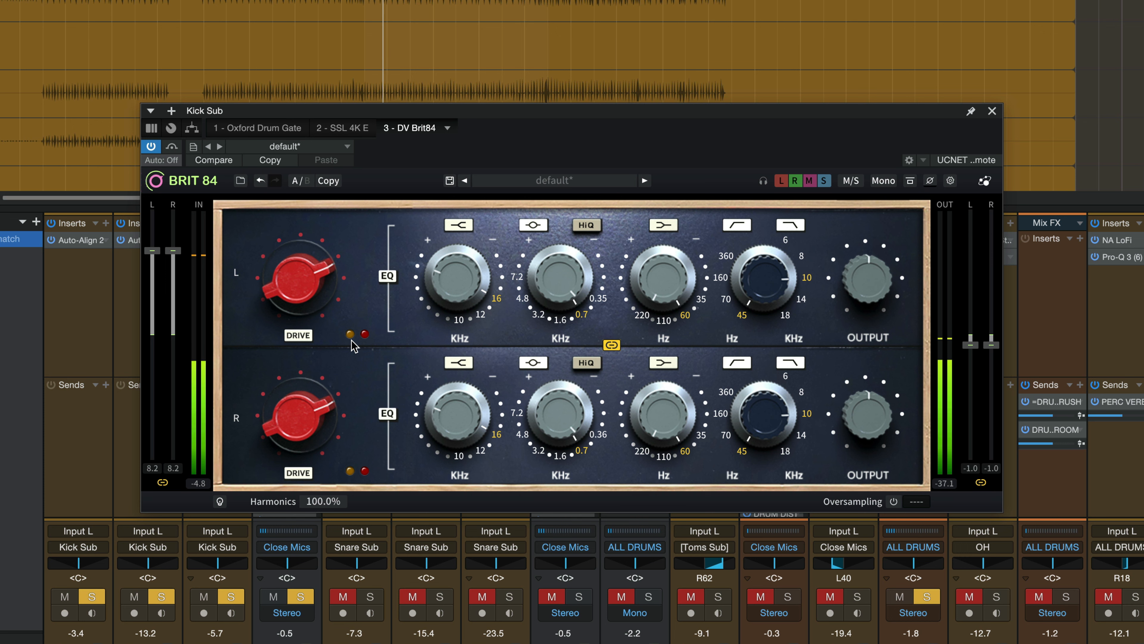
pyautogui.press('space')
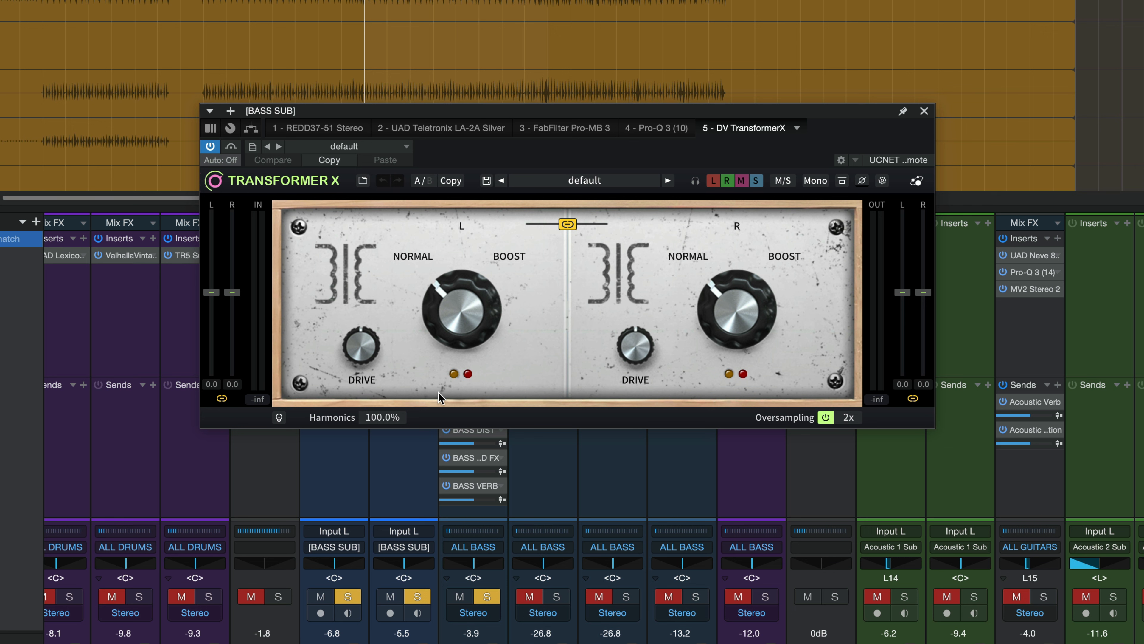
# Step: Play the bass and set the DV TransformerX's linked input gain to 5.8 and output gain to -5.3
pyautogui.press('space')
pyautogui.moveTo(366, 349); pyautogui.dragTo(366, 292)
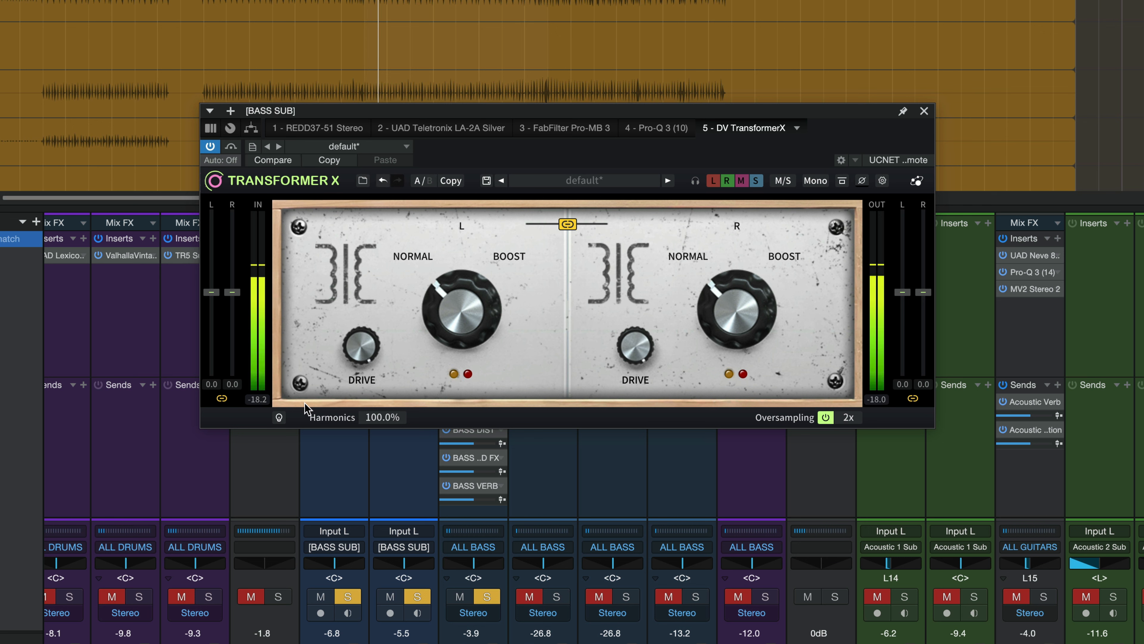
pyautogui.moveTo(233, 295); pyautogui.dragTo(233, 256)
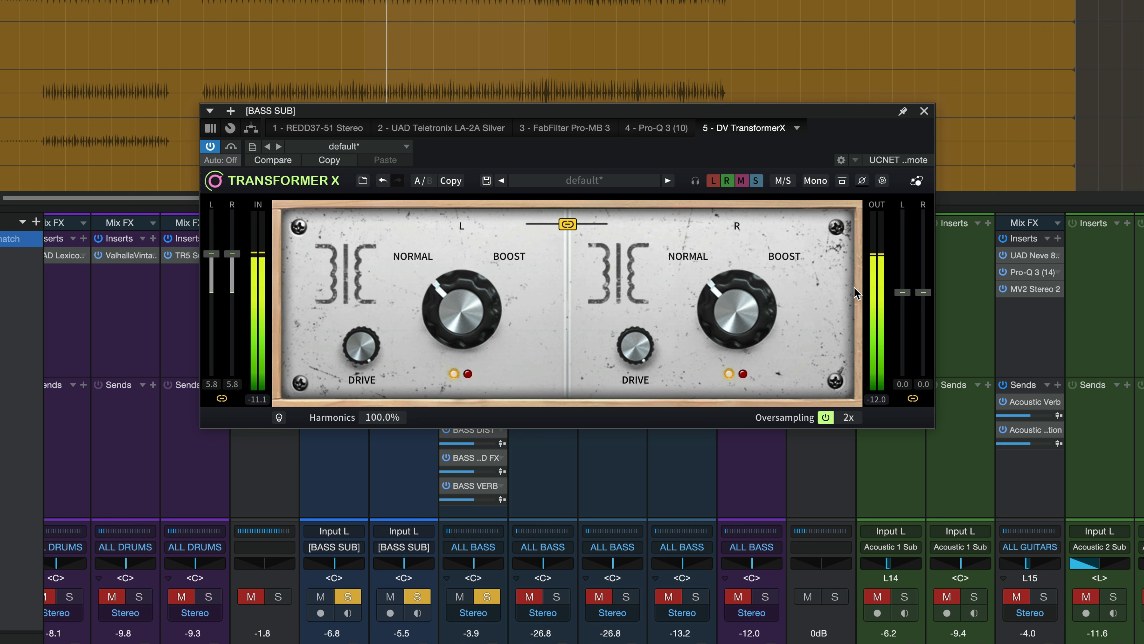
pyautogui.moveTo(913, 297); pyautogui.dragTo(913, 332)
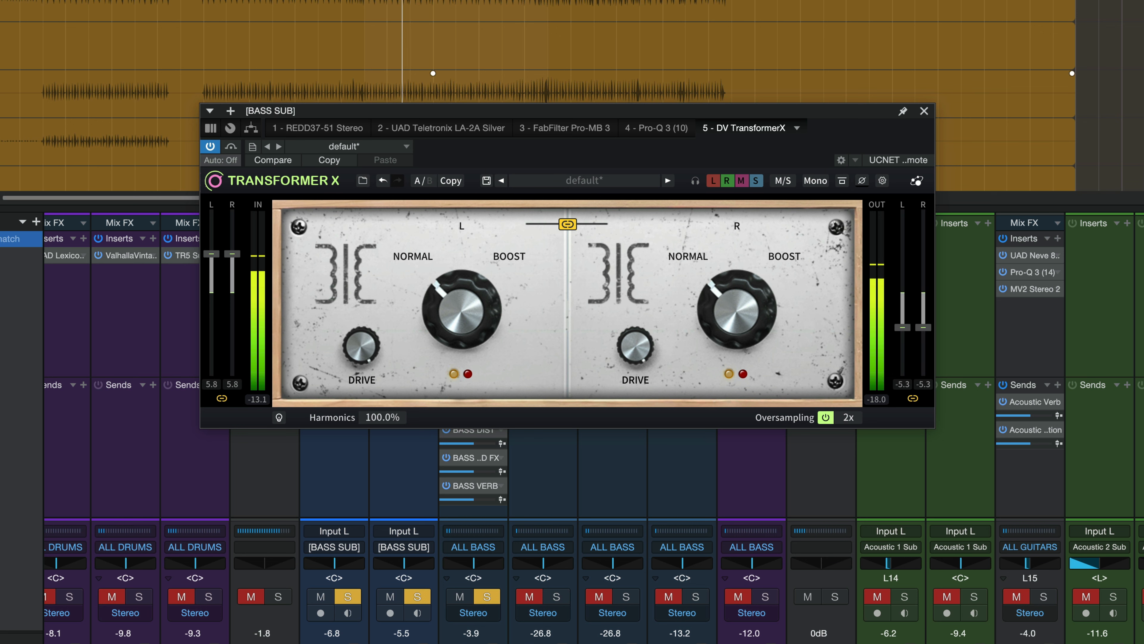
# Step: Compare the TransformerX's Boost and Normal modes, and its bypassed and processed sound, while the bass plays
pyautogui.moveTo(452, 345); pyautogui.dragTo(453, 297)
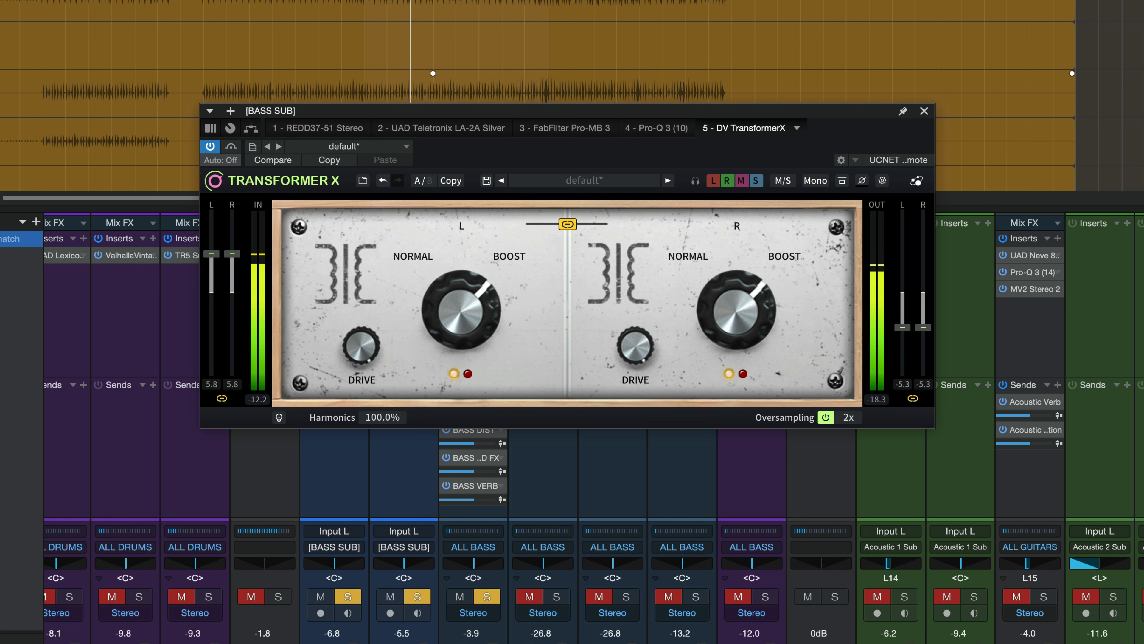
pyautogui.click(436, 299)
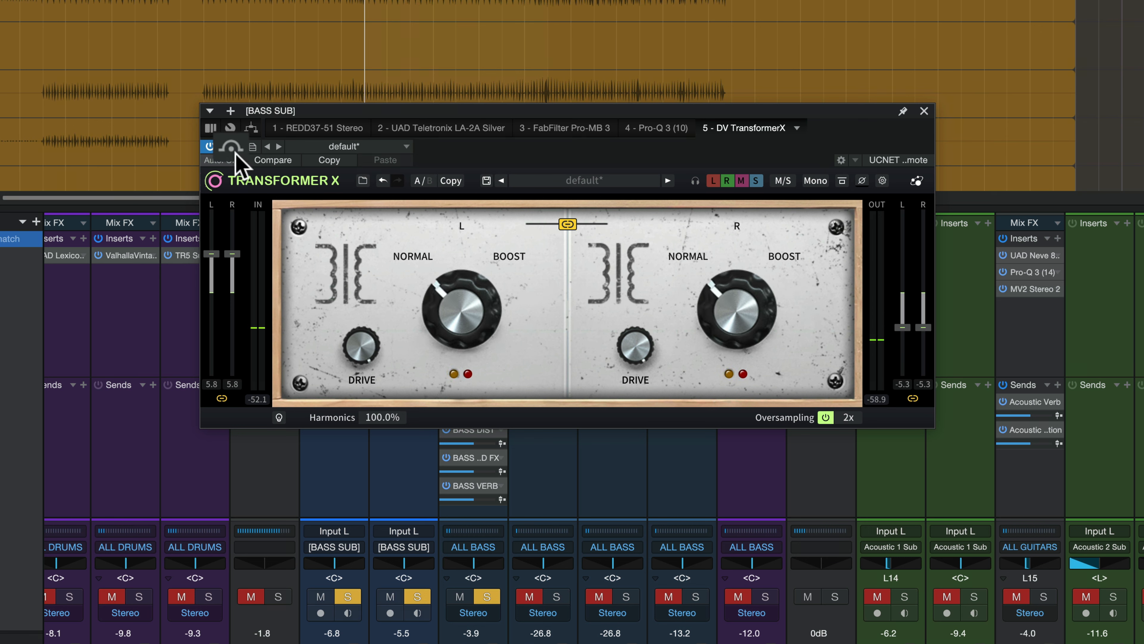
pyautogui.press('space')
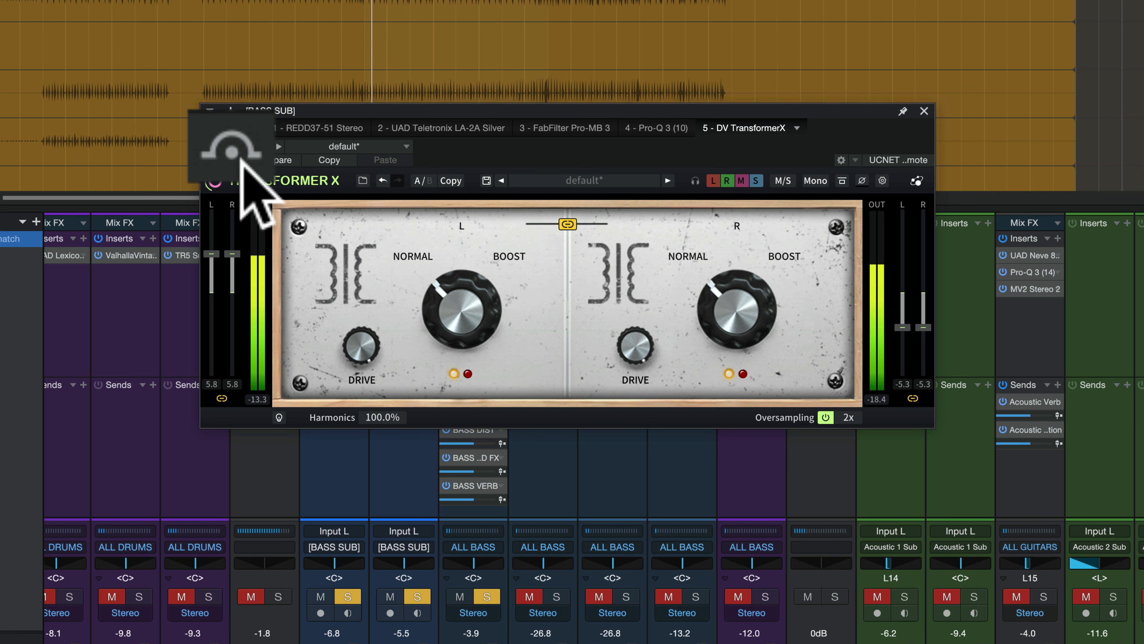
pyautogui.click(241, 159)
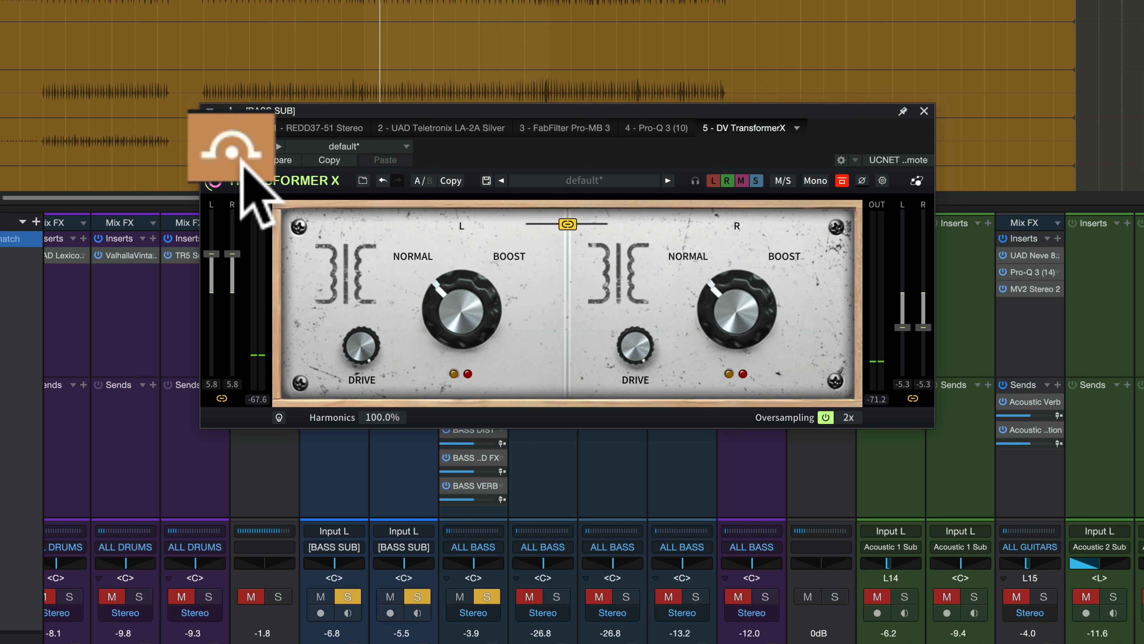
pyautogui.click(242, 159)
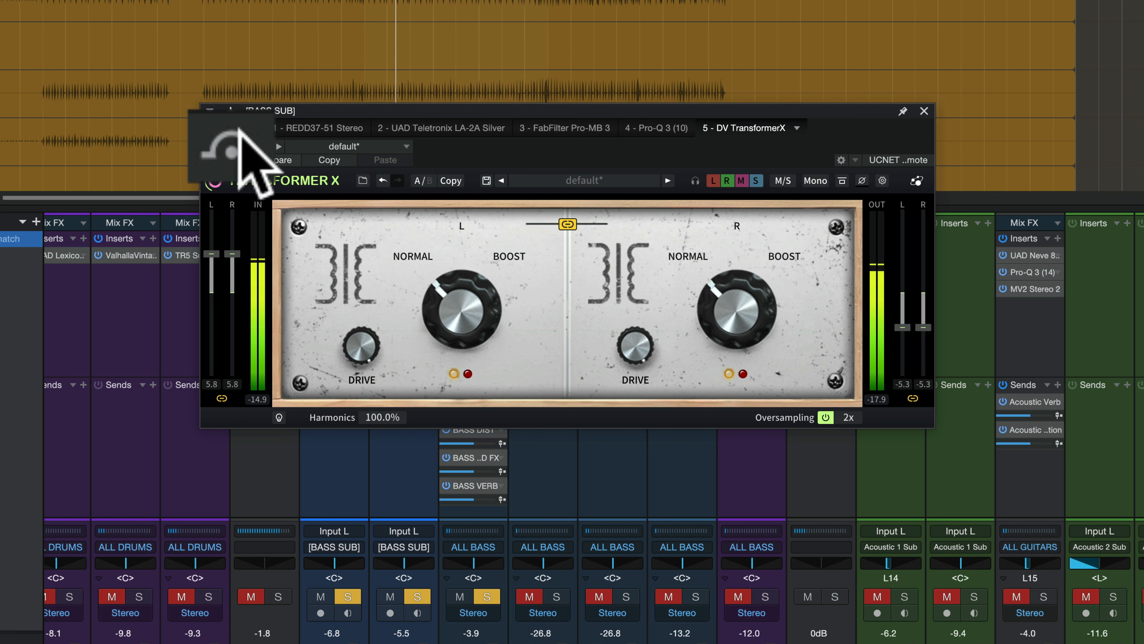
pyautogui.click(229, 130)
pyautogui.click(231, 144)
pyautogui.press('space')
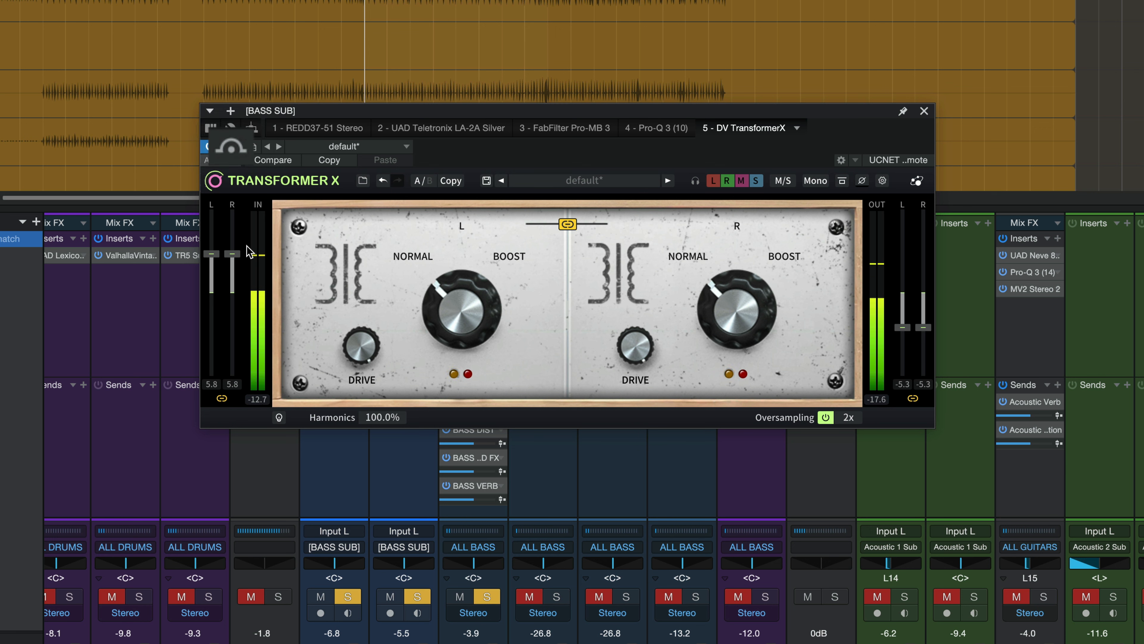
# Step: Raise the TransformerX's input gain to 12.0, lower its output gain to -9.6 and start playback
pyautogui.moveTo(236, 255); pyautogui.dragTo(236, 214)
pyautogui.moveTo(906, 333); pyautogui.dragTo(911, 360)
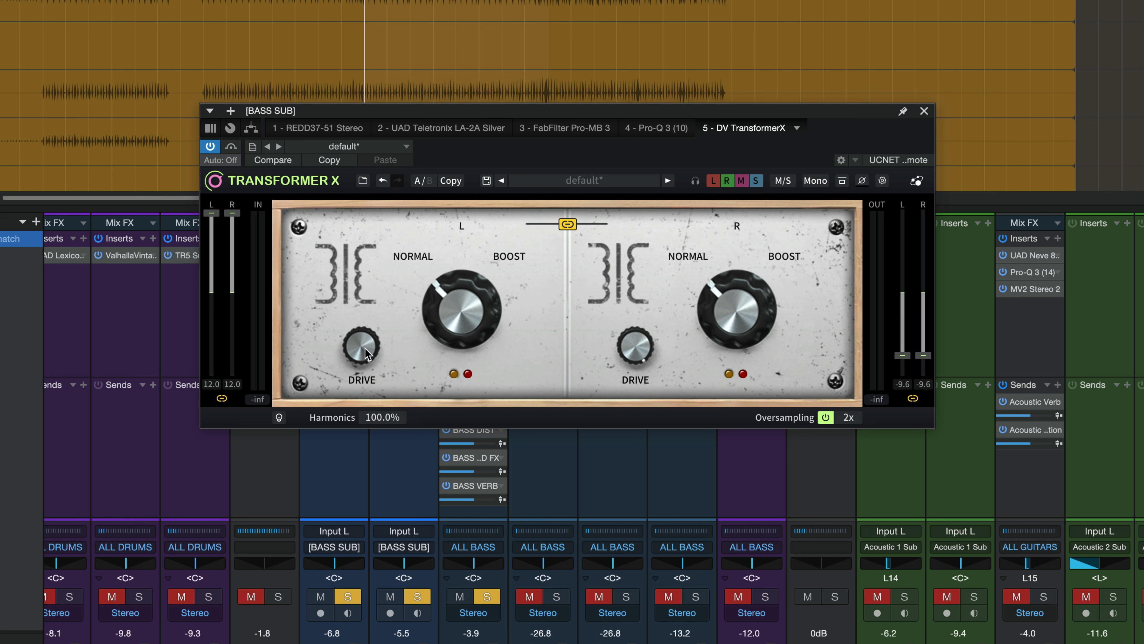
pyautogui.press('space')
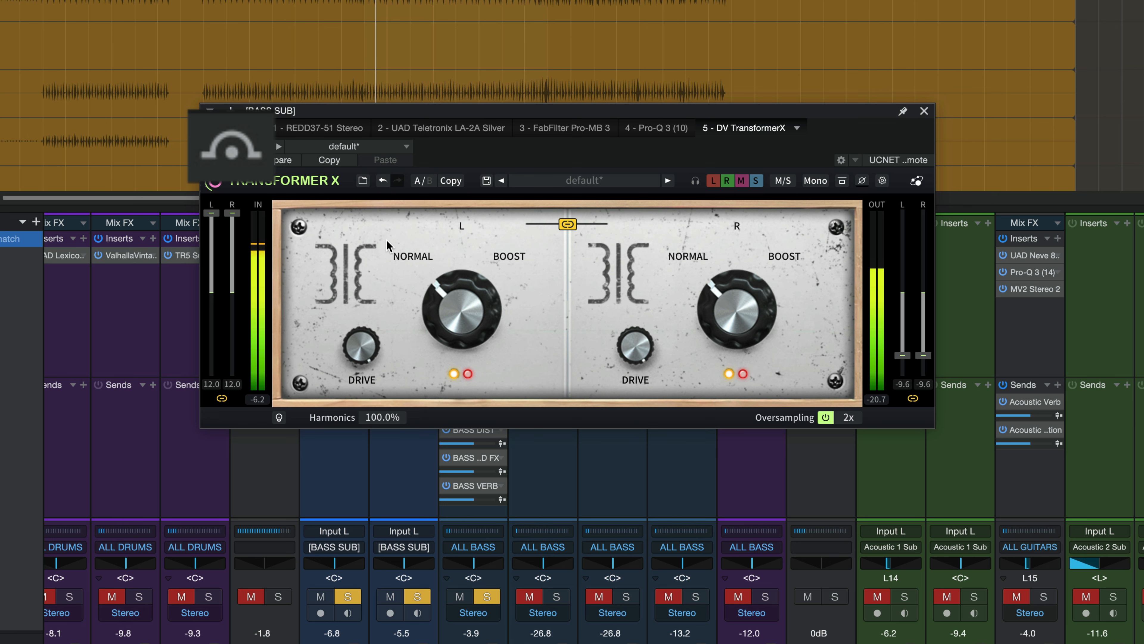
# Step: Bypass and re-engage the TransformerX for comparison, switch it to Boost mode and stop playback
pyautogui.click(221, 147)
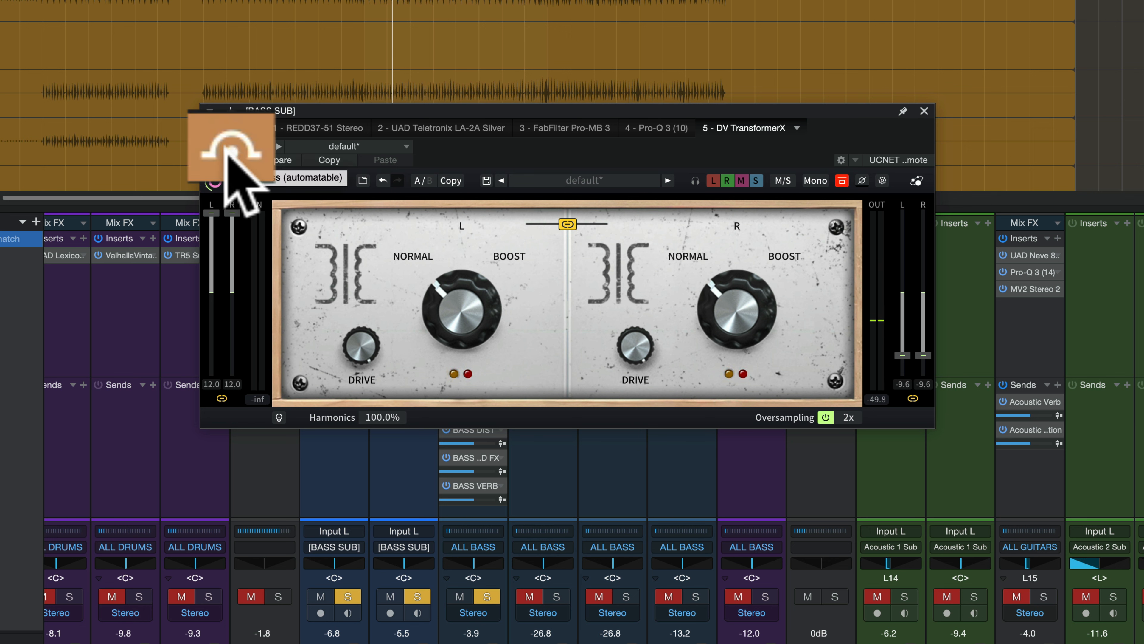
pyautogui.click(225, 147)
pyautogui.click(454, 325)
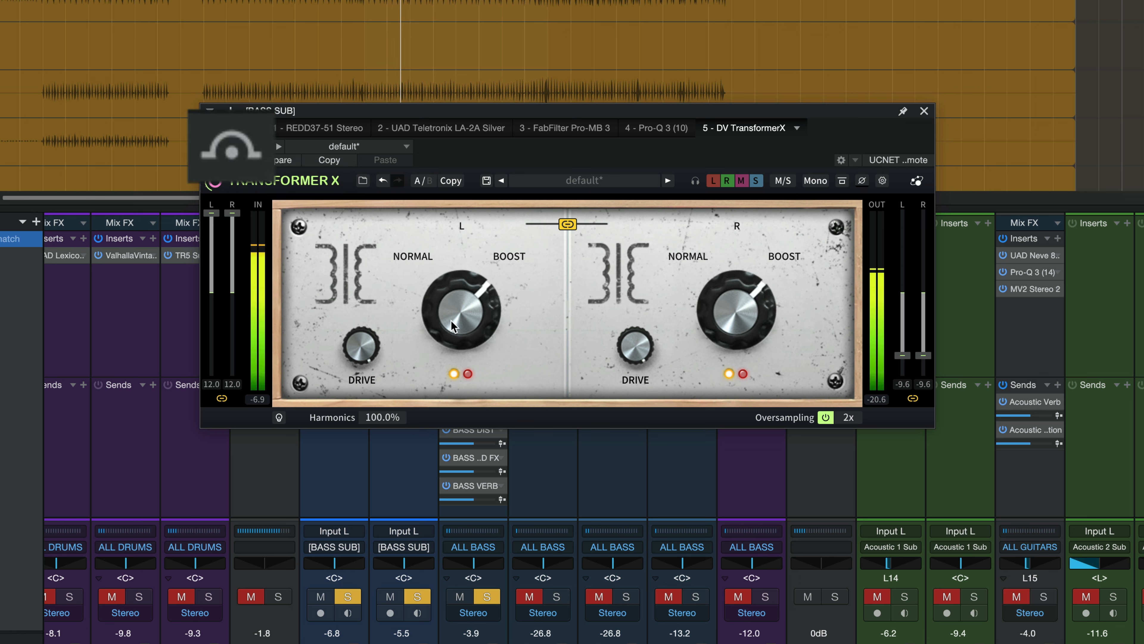
pyautogui.press('space')
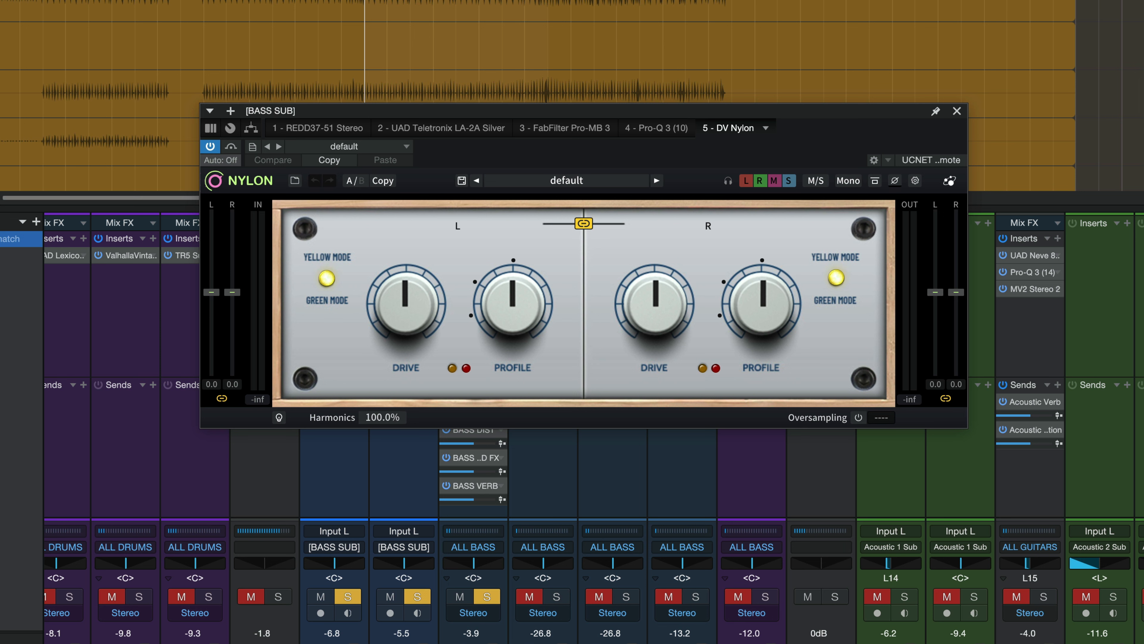
# Step: Switch the DV Nylon to Green Mode and set its linked input gain to 9.3 and output gain to -8.2
pyautogui.click(326, 278)
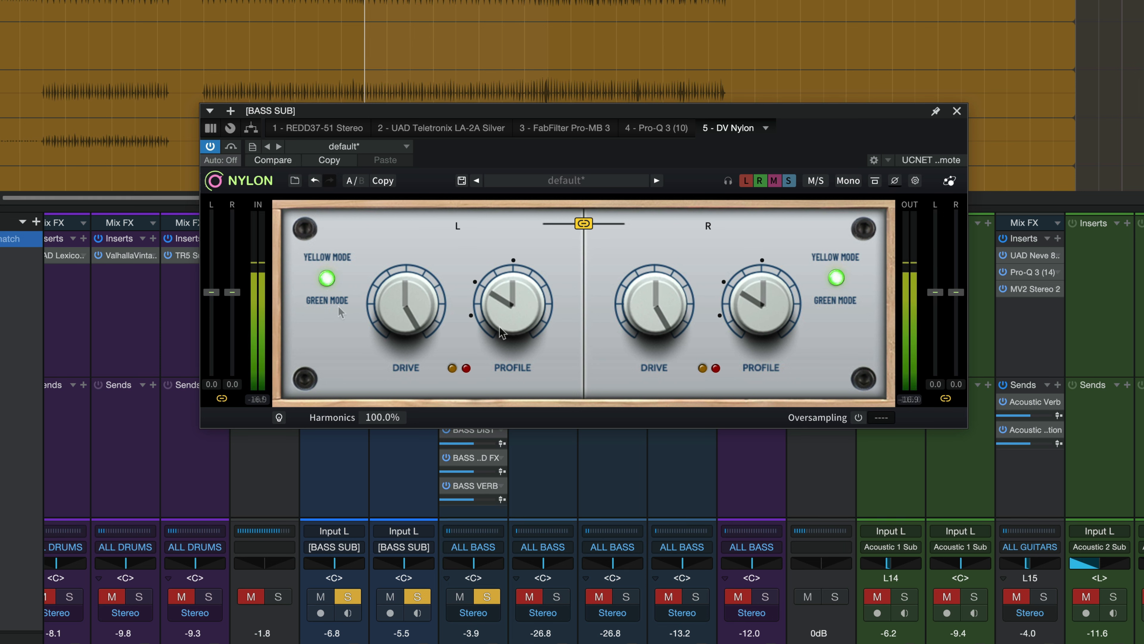
pyautogui.moveTo(233, 292); pyautogui.dragTo(231, 232)
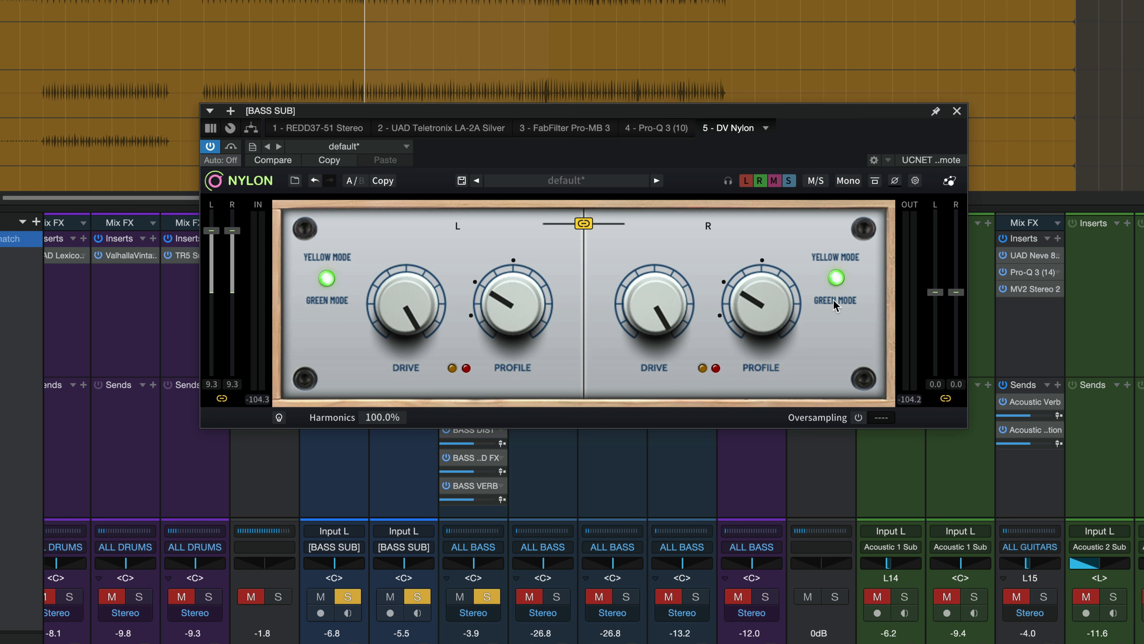
pyautogui.moveTo(932, 292); pyautogui.dragTo(935, 346)
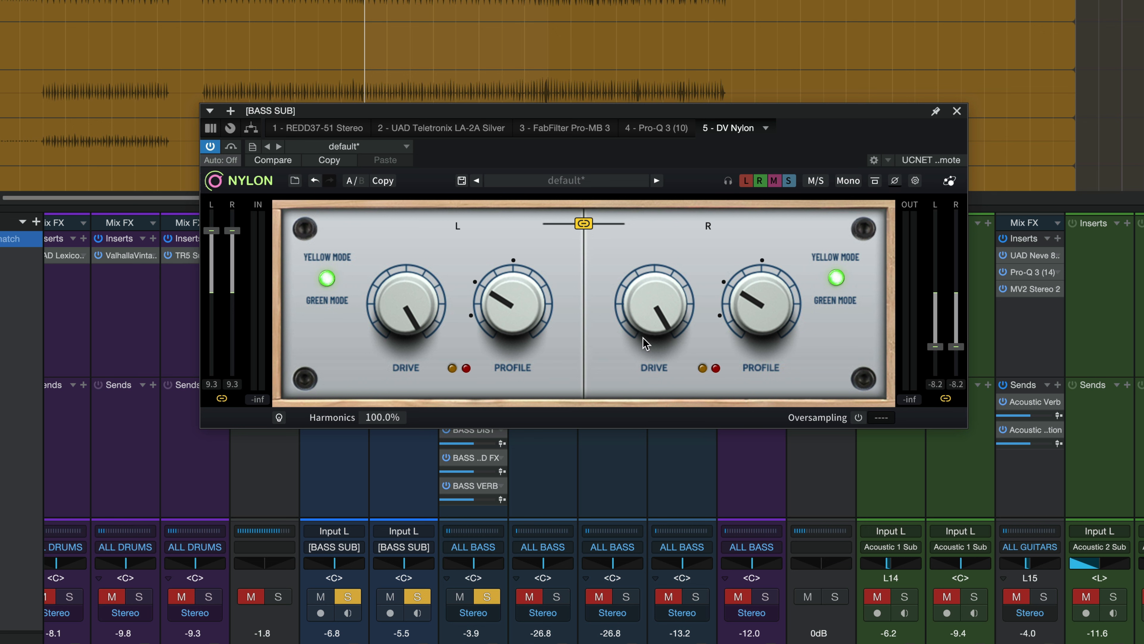
# Step: Start playback, lower the Nylon's linked Profile, raise its input gain to 12.0 and set its output gain to -9.3
pyautogui.press('space')
pyautogui.moveTo(414, 328)
pyautogui.mouseDown()
pyautogui.moveTo(414, 385)
pyautogui.moveTo(414, 329)
pyautogui.mouseUp()
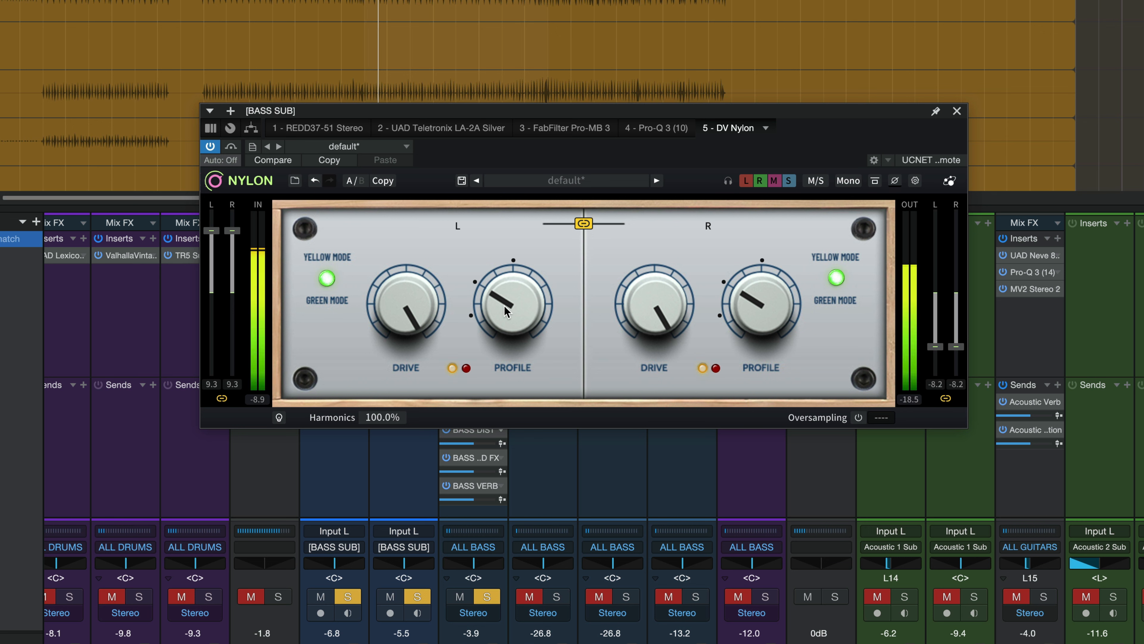
pyautogui.moveTo(504, 309); pyautogui.dragTo(505, 333)
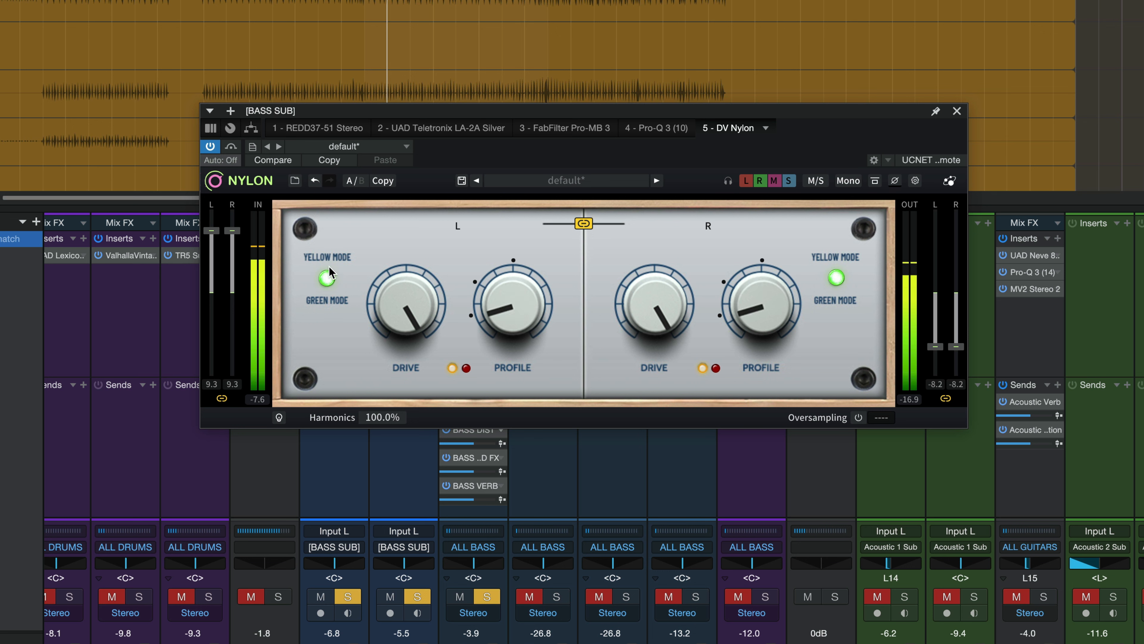
pyautogui.moveTo(233, 231); pyautogui.dragTo(254, 138)
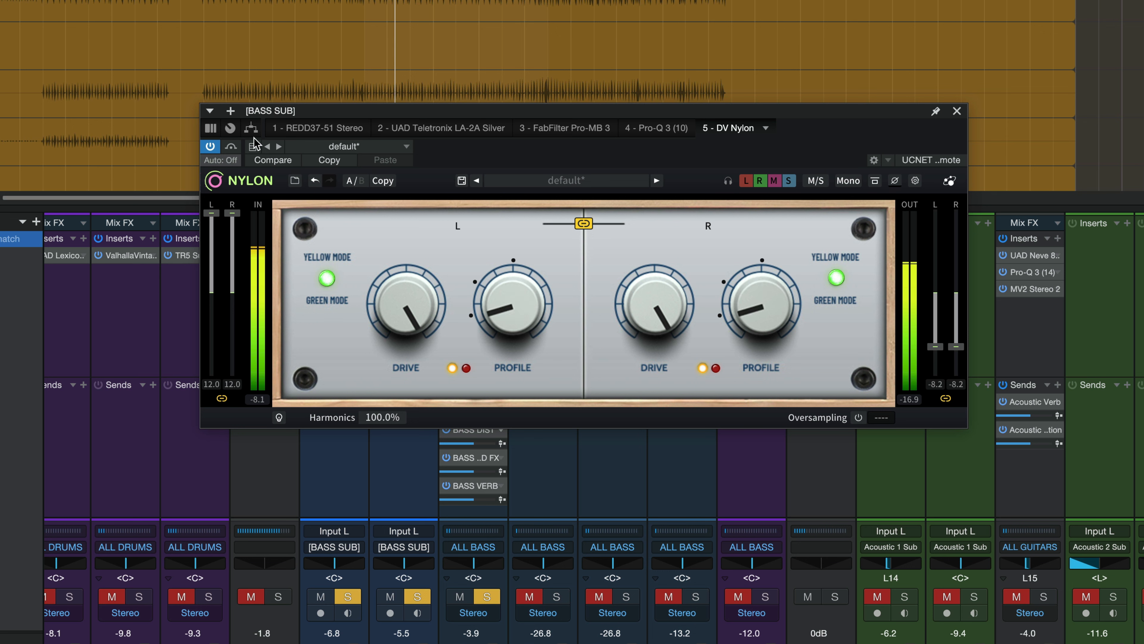
pyautogui.moveTo(955, 346); pyautogui.dragTo(956, 353)
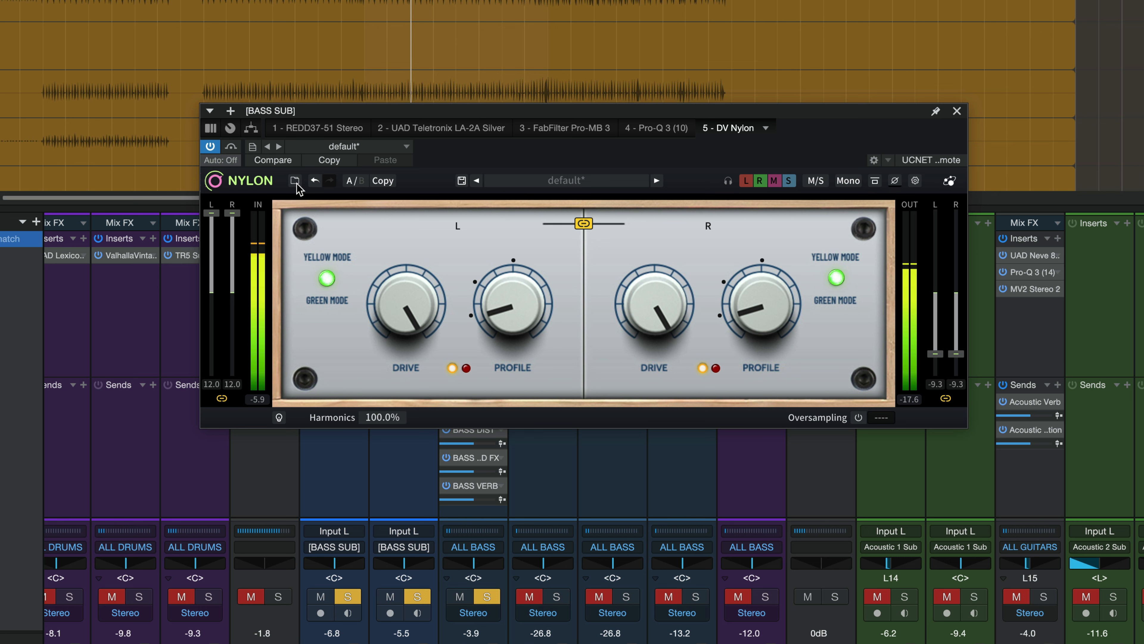
# Step: Compare the Nylon's bypassed and processed bass sound, and turn its linked Profile up to the centre mark
pyautogui.click(231, 146)
pyautogui.press('space')
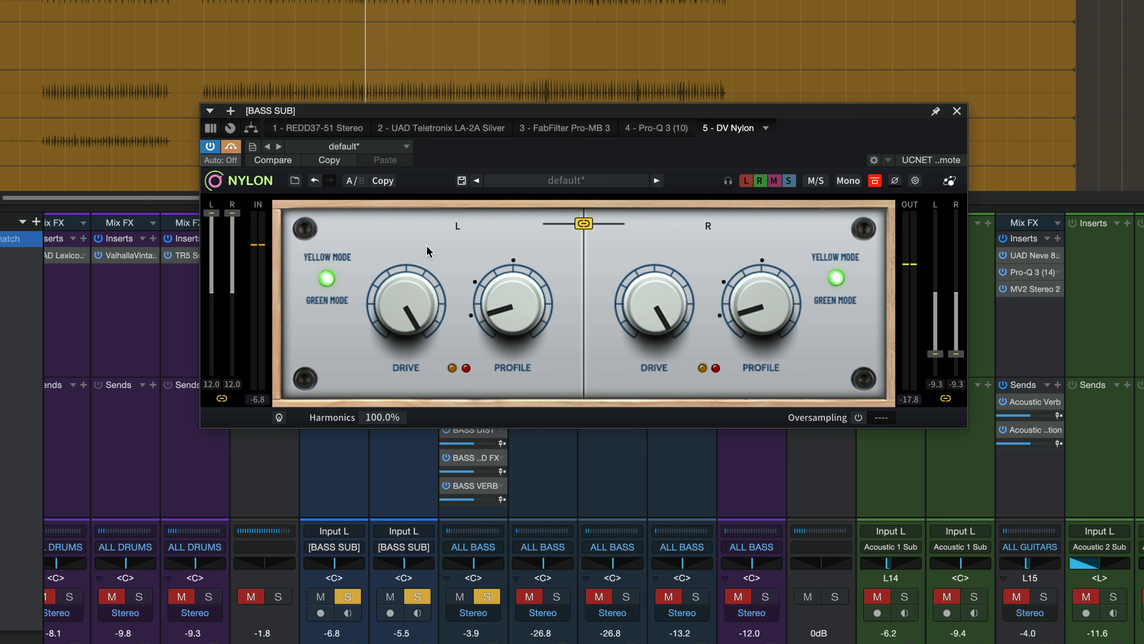
pyautogui.click(233, 146)
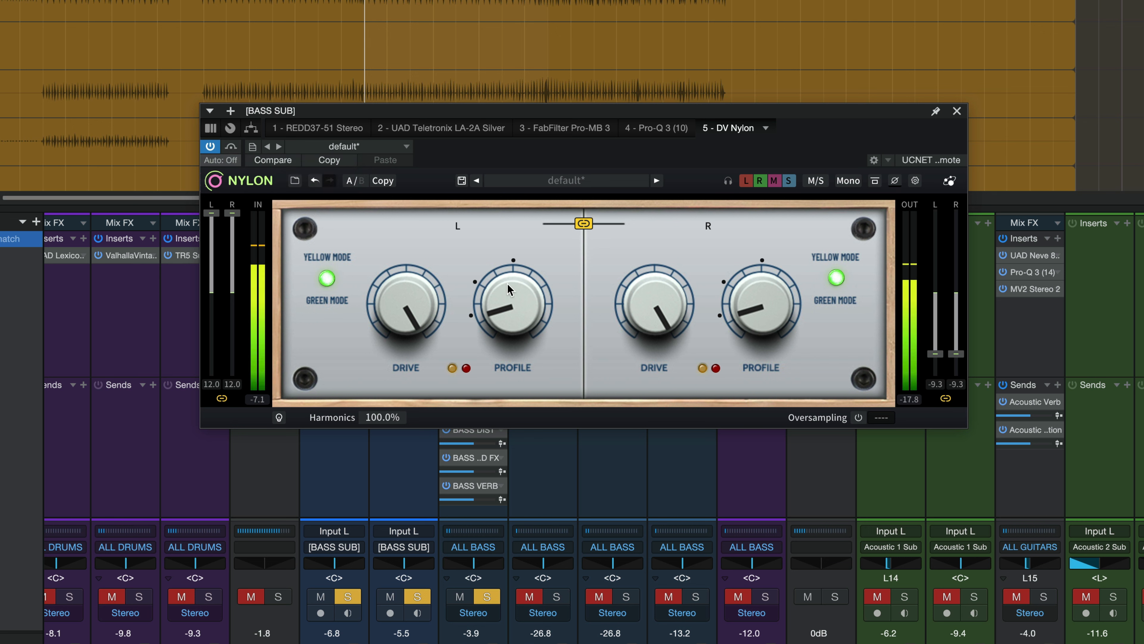
pyautogui.moveTo(533, 328); pyautogui.dragTo(534, 286)
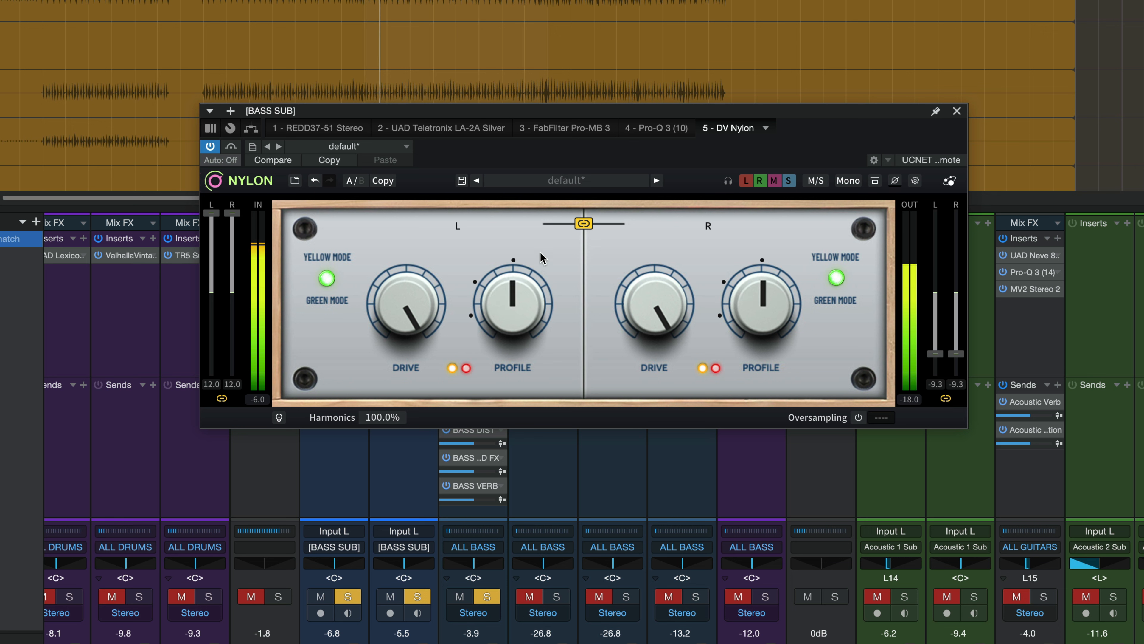
pyautogui.press('space')
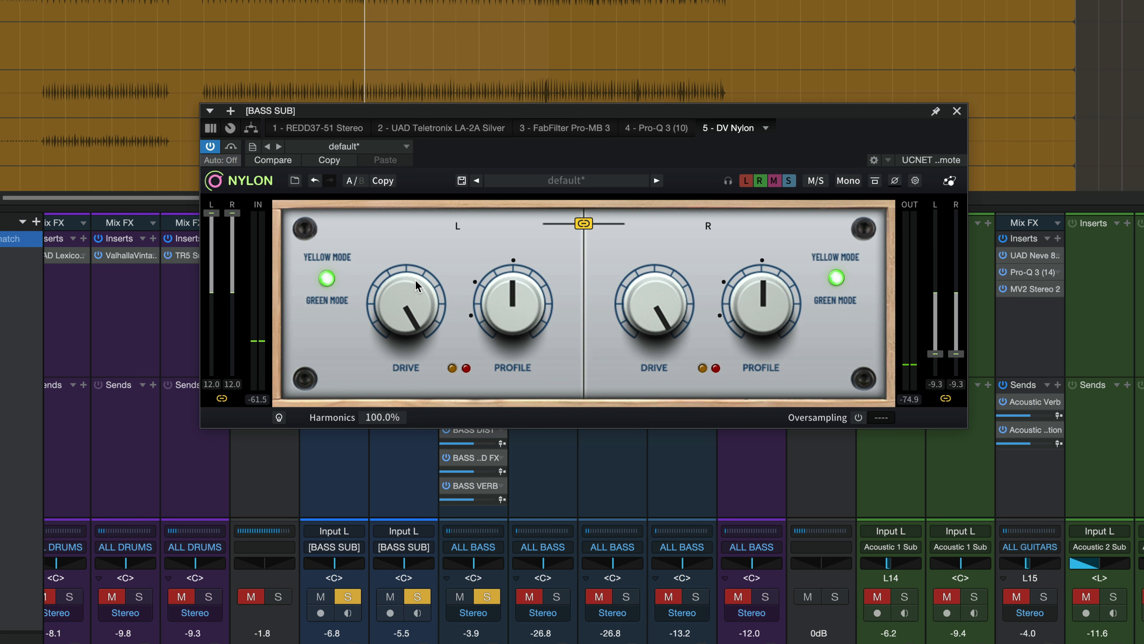
# Step: Compare the Nylon's Yellow and Green modes while the bass plays
pyautogui.click(327, 278)
pyautogui.press('space')
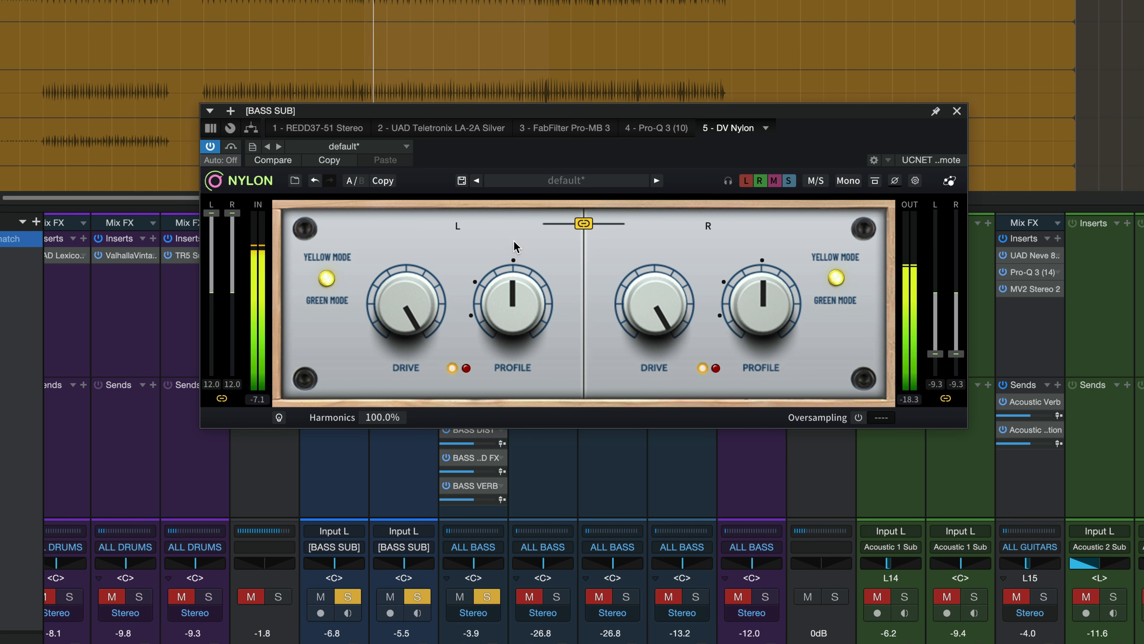
pyautogui.click(327, 279)
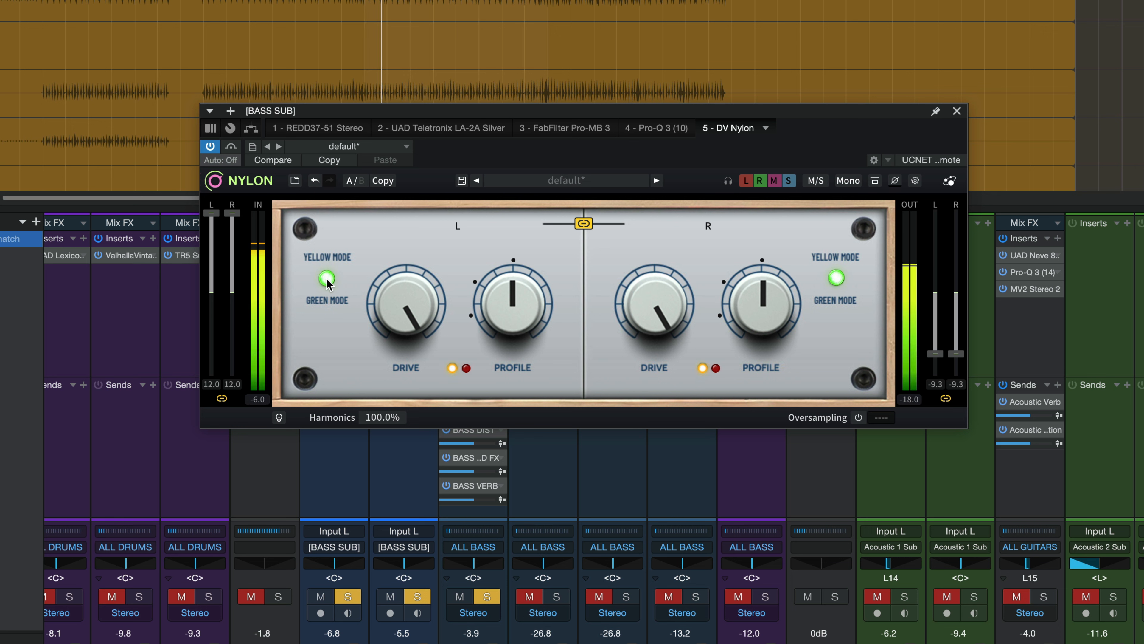
pyautogui.click(327, 279)
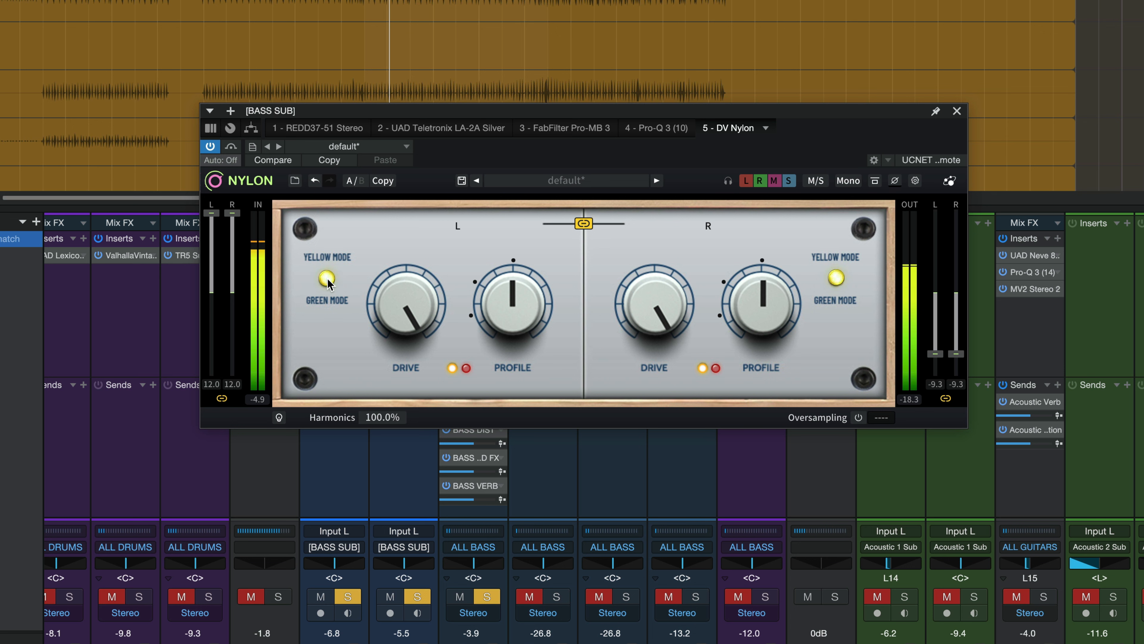
pyautogui.click(327, 279)
pyautogui.press('space')
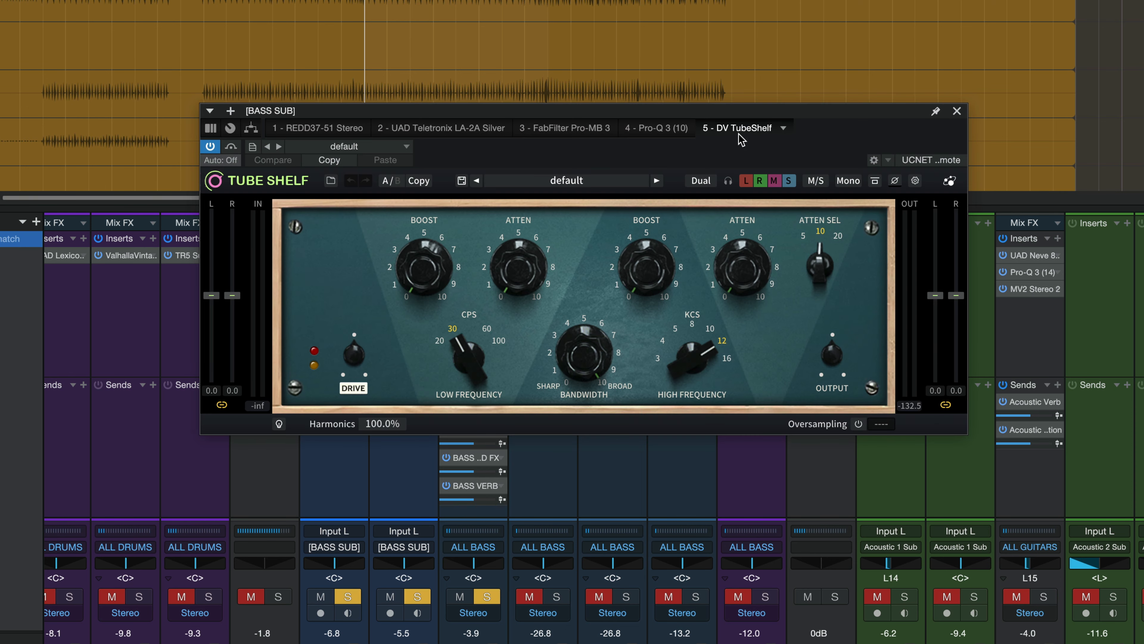
# Step: Set the Tube Shelf's low frequency to 100 CPS and raise its low-frequency Boost to about 9 during playback
pyautogui.moveTo(720, 113); pyautogui.dragTo(687, 132)
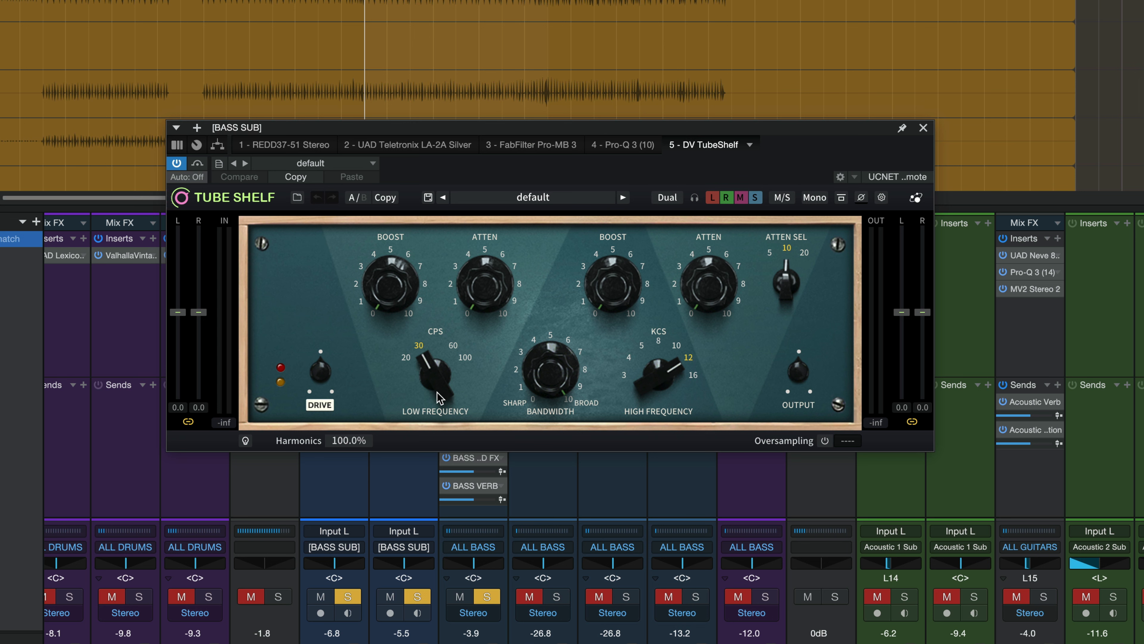
pyautogui.moveTo(447, 391); pyautogui.dragTo(446, 365)
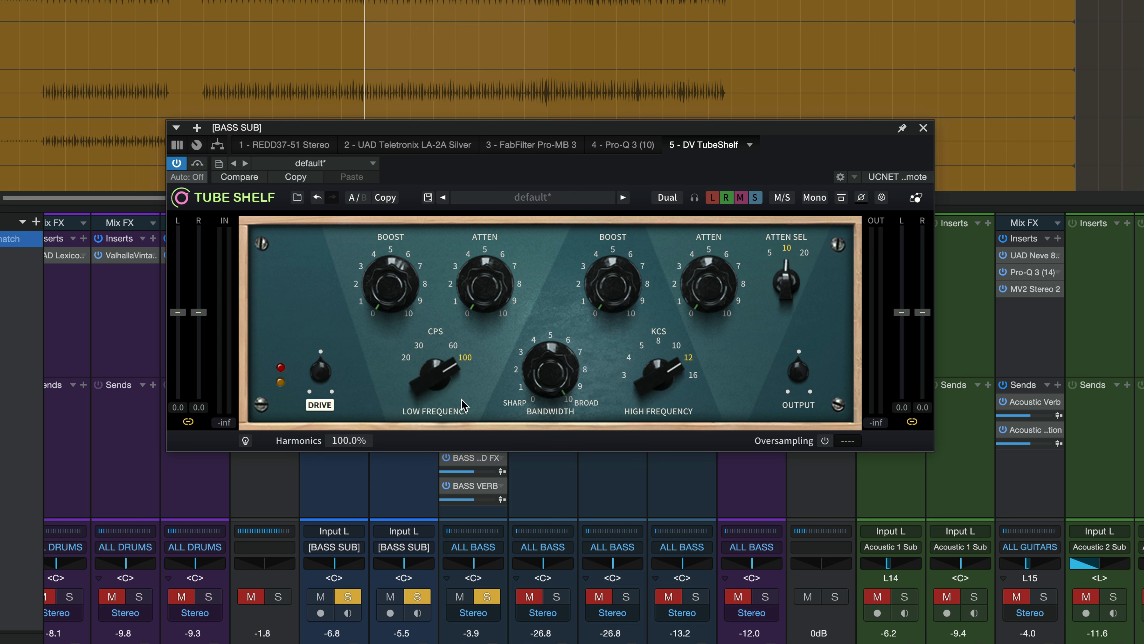
pyautogui.press('space')
pyautogui.moveTo(398, 299); pyautogui.dragTo(398, 230)
pyautogui.moveTo(384, 275); pyautogui.dragTo(384, 262)
# Step: Raise the Tube Shelf's low-frequency Atten to about 9, fine-tune it by ear and stop playback
pyautogui.moveTo(473, 306); pyautogui.dragTo(473, 232)
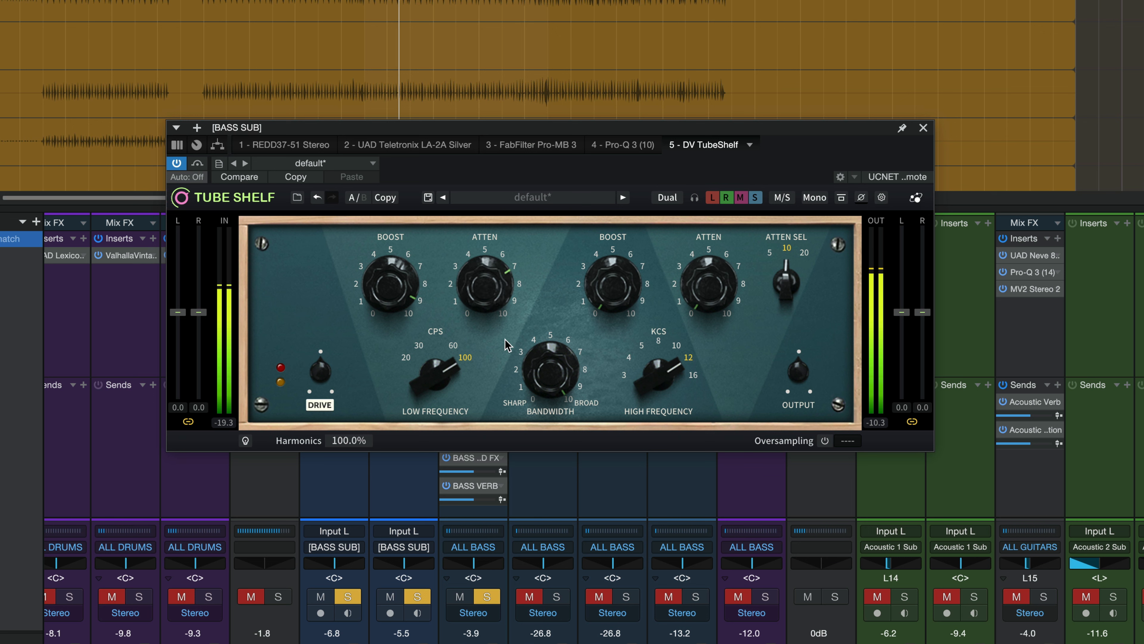
pyautogui.moveTo(482, 302); pyautogui.dragTo(481, 288)
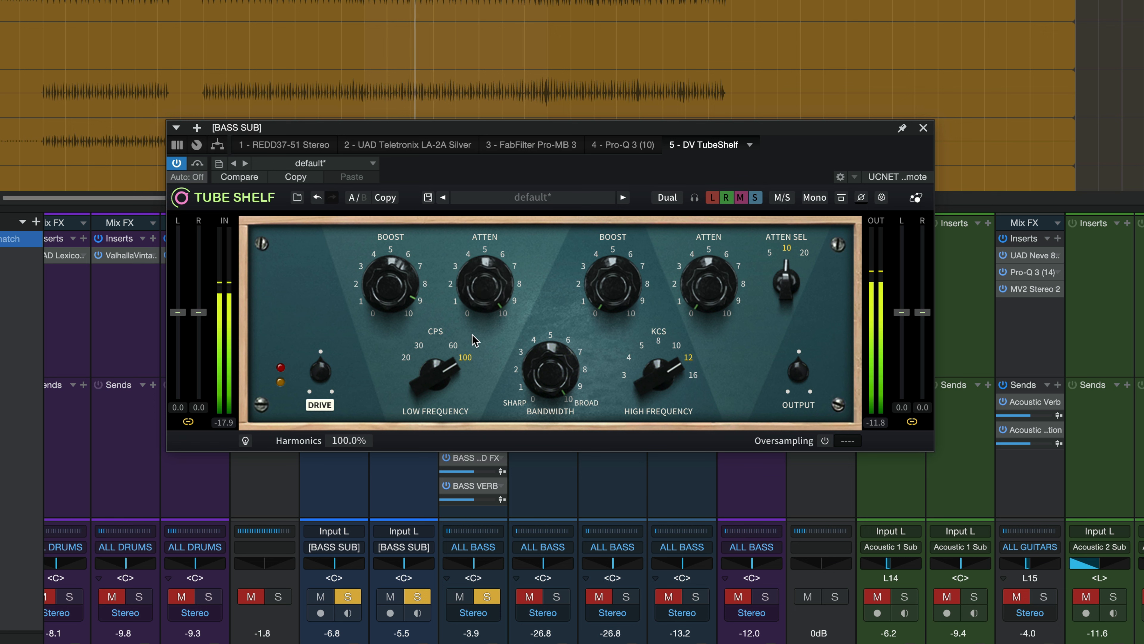
pyautogui.moveTo(491, 285); pyautogui.dragTo(490, 289)
pyautogui.press('space')
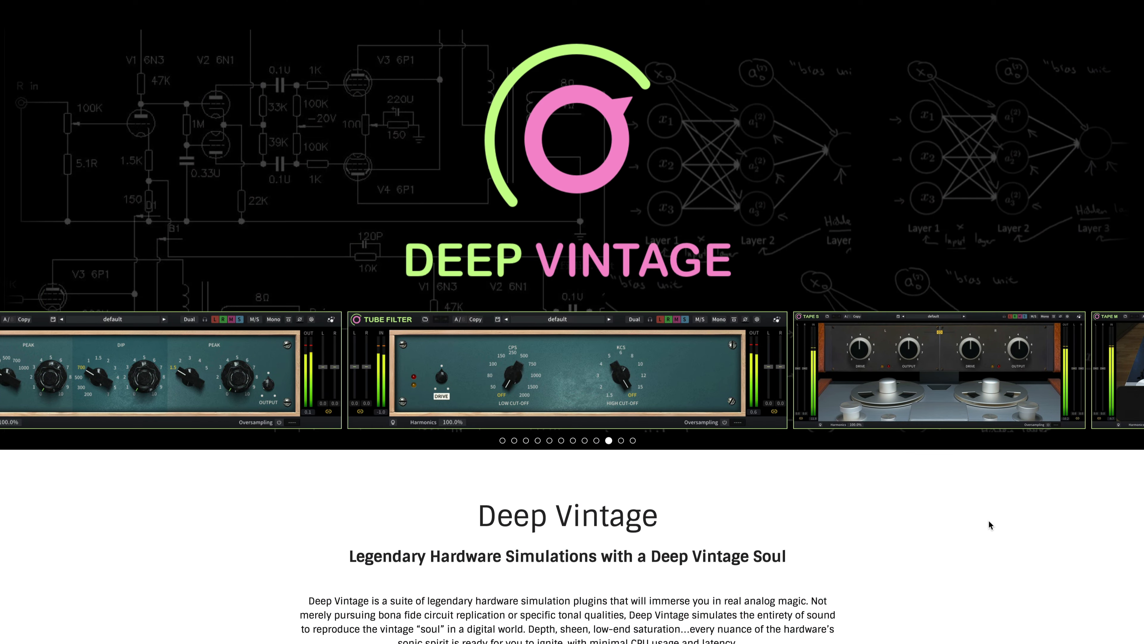
# Step: Switch to the Deep Vintage web page and review the suite overview, plugin descriptions, demo lists and prices
pyautogui.scroll(-5, 969, 523)
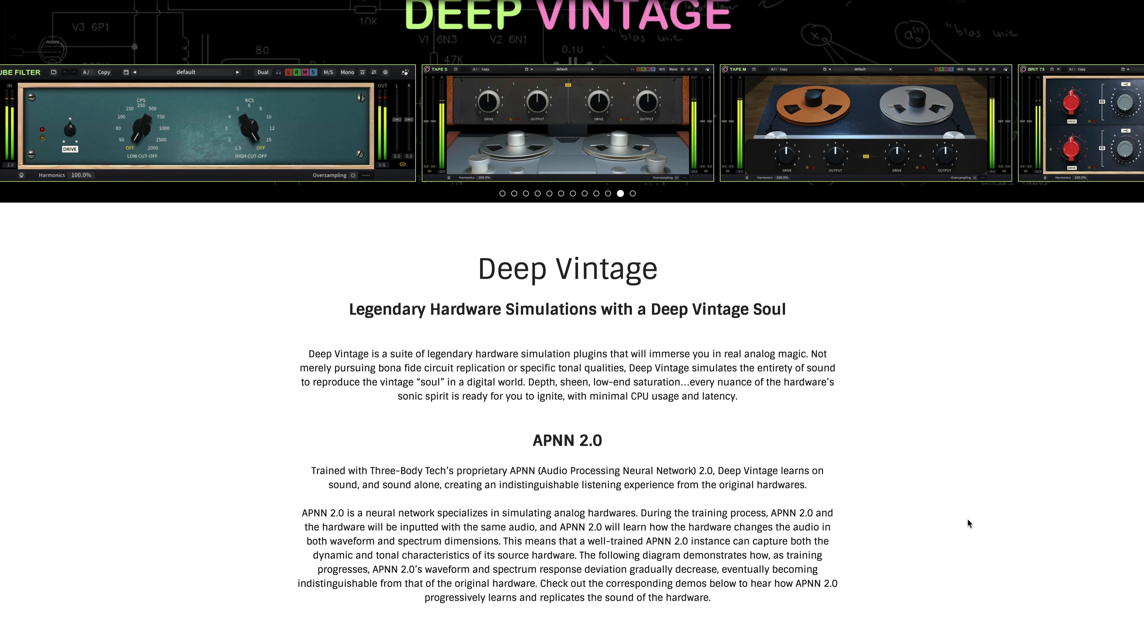
pyautogui.scroll(-3, 968, 522)
pyautogui.scroll(1, 951, 517)
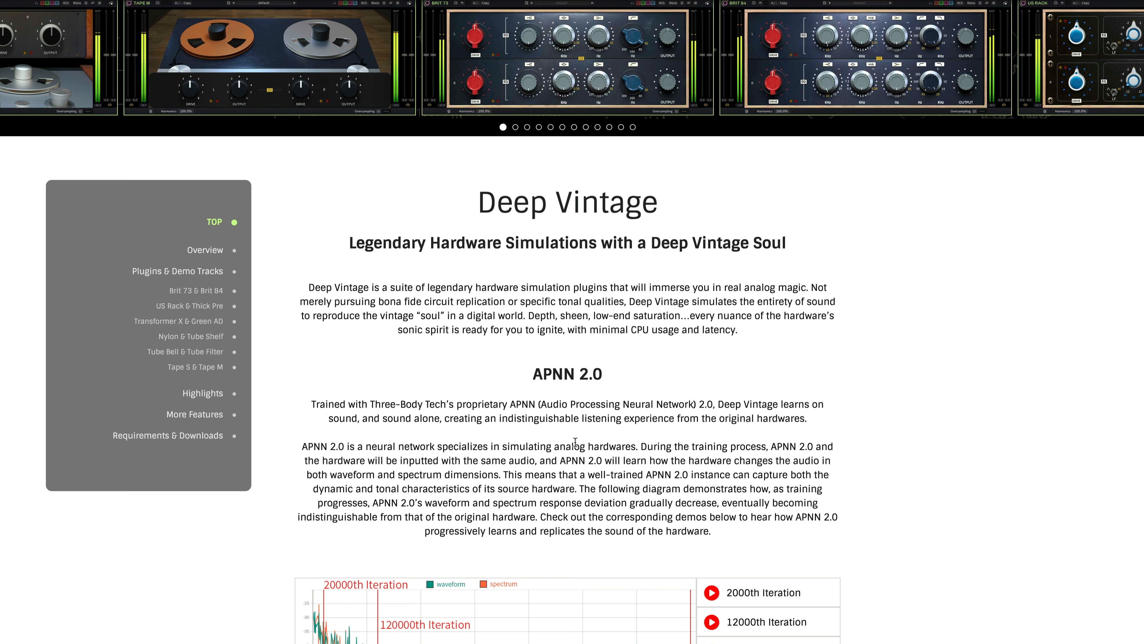
pyautogui.scroll(-15, 575, 442)
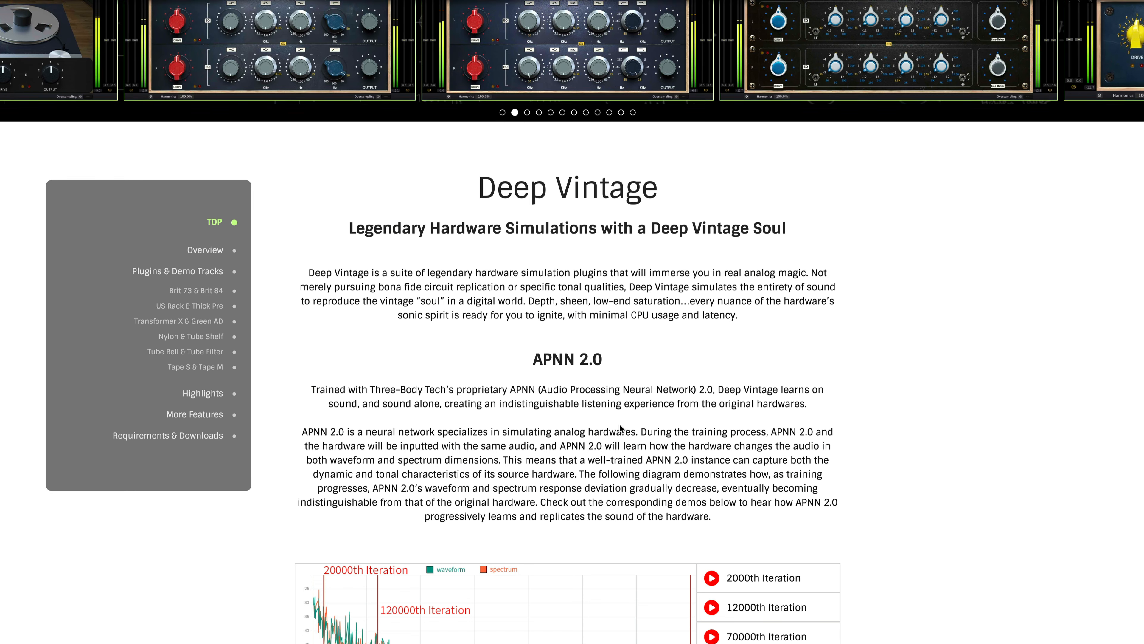
pyautogui.scroll(-10, 524, 325)
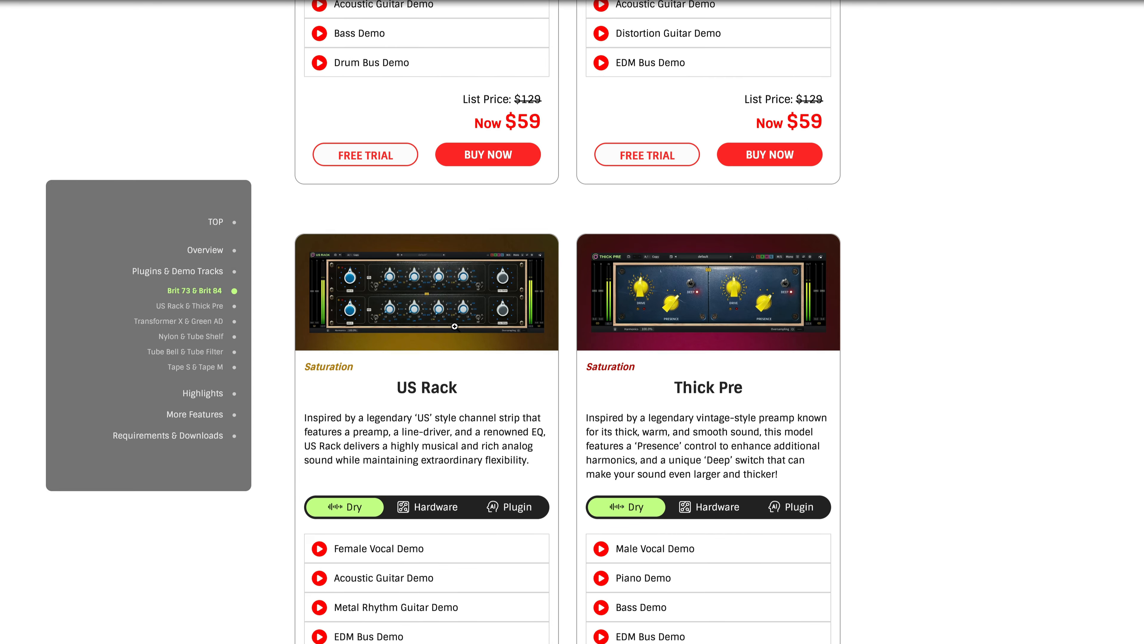
pyautogui.scroll(-11, 490, 393)
pyautogui.scroll(-9, 672, 323)
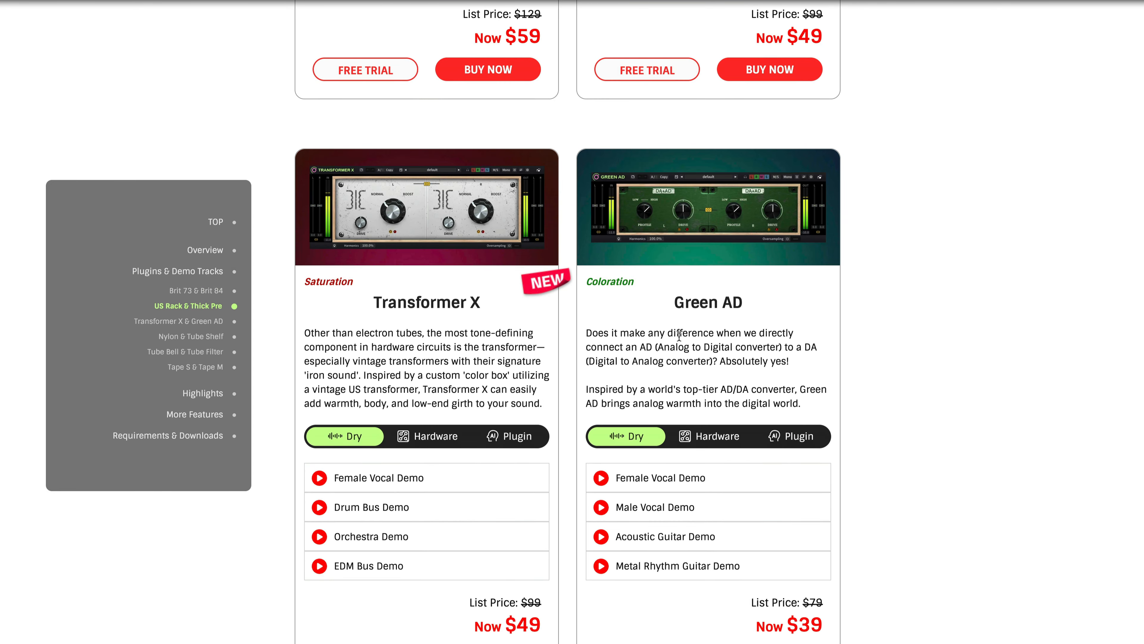
pyautogui.scroll(-20, 741, 310)
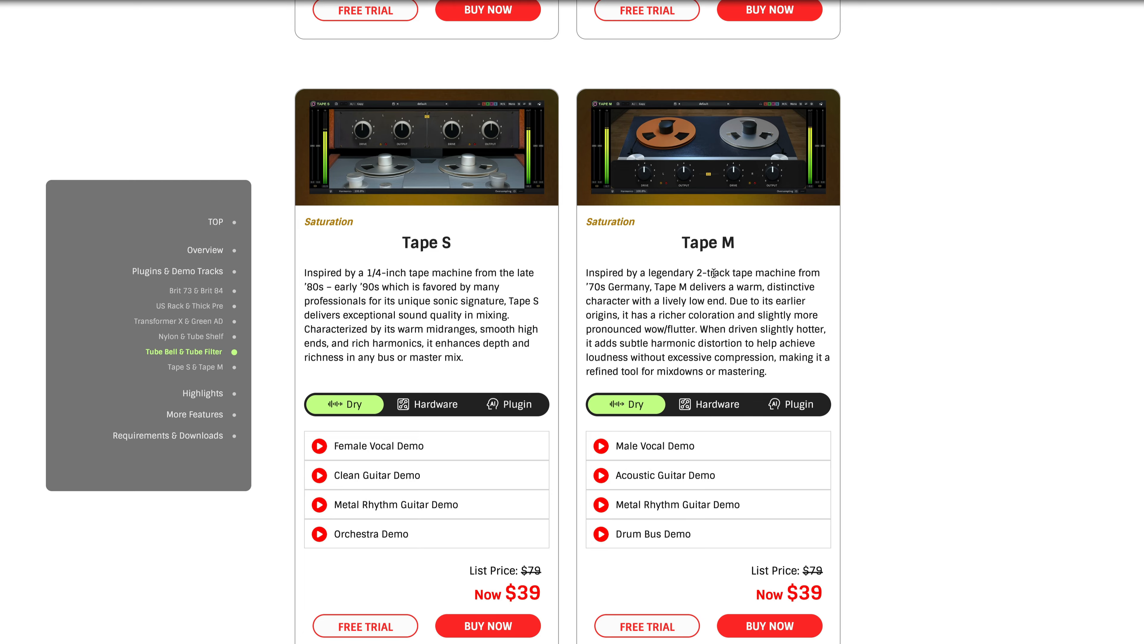
pyautogui.scroll(20, 707, 275)
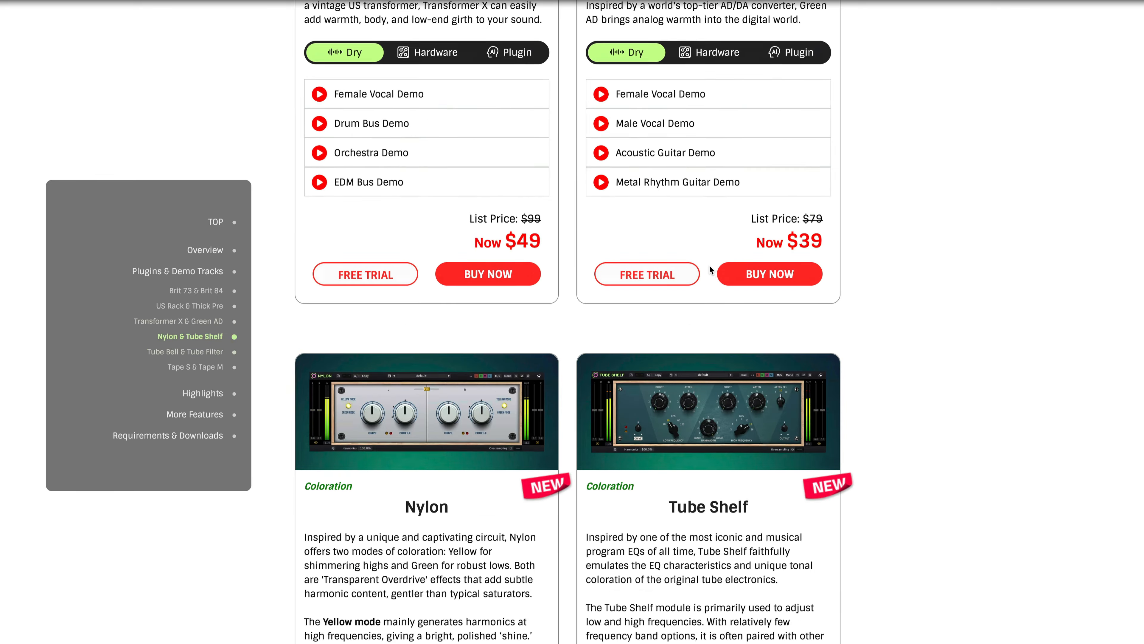